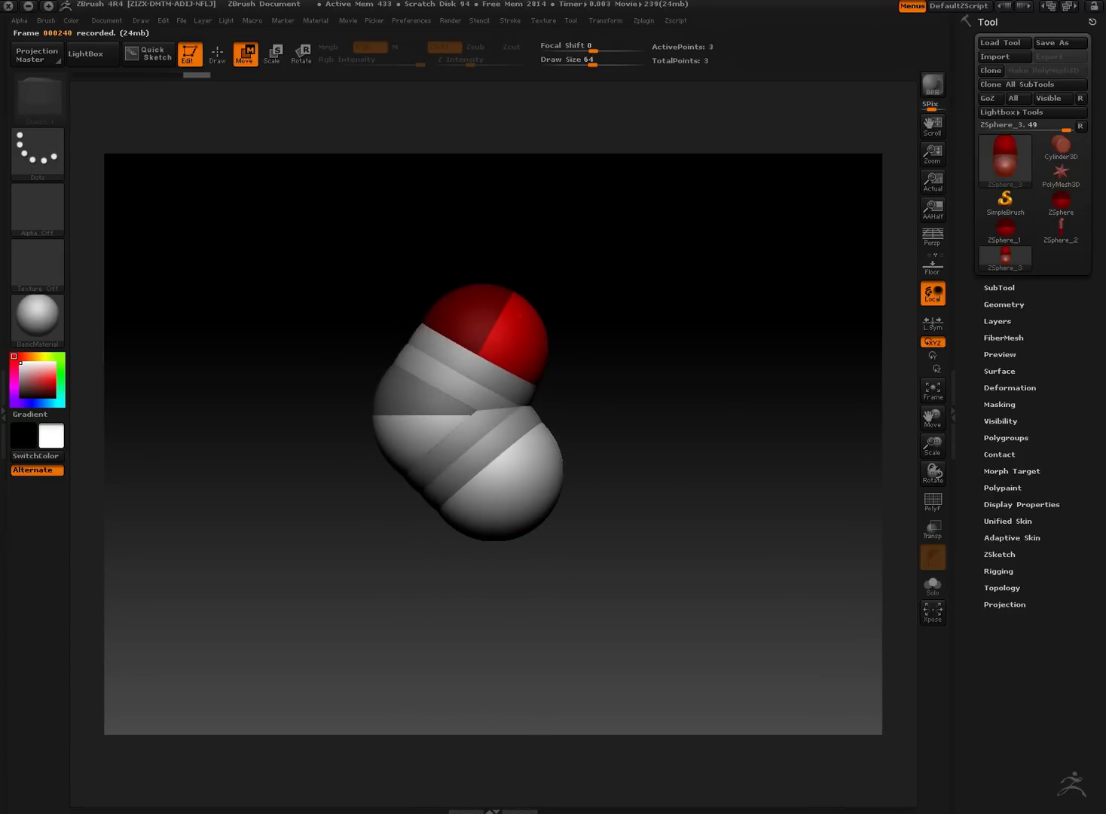
Resize a trunk ZSphere and return to Draw mode to complete the eight-ZSphere Y.
{"action": "mouse_move", "coordinate": [932, 445]}
{"action": "left_mouse_down"}
{"action": "mouse_move", "coordinate": [932, 433]}
{"action": "mouse_move", "coordinate": [932, 452]}
{"action": "left_mouse_up"}
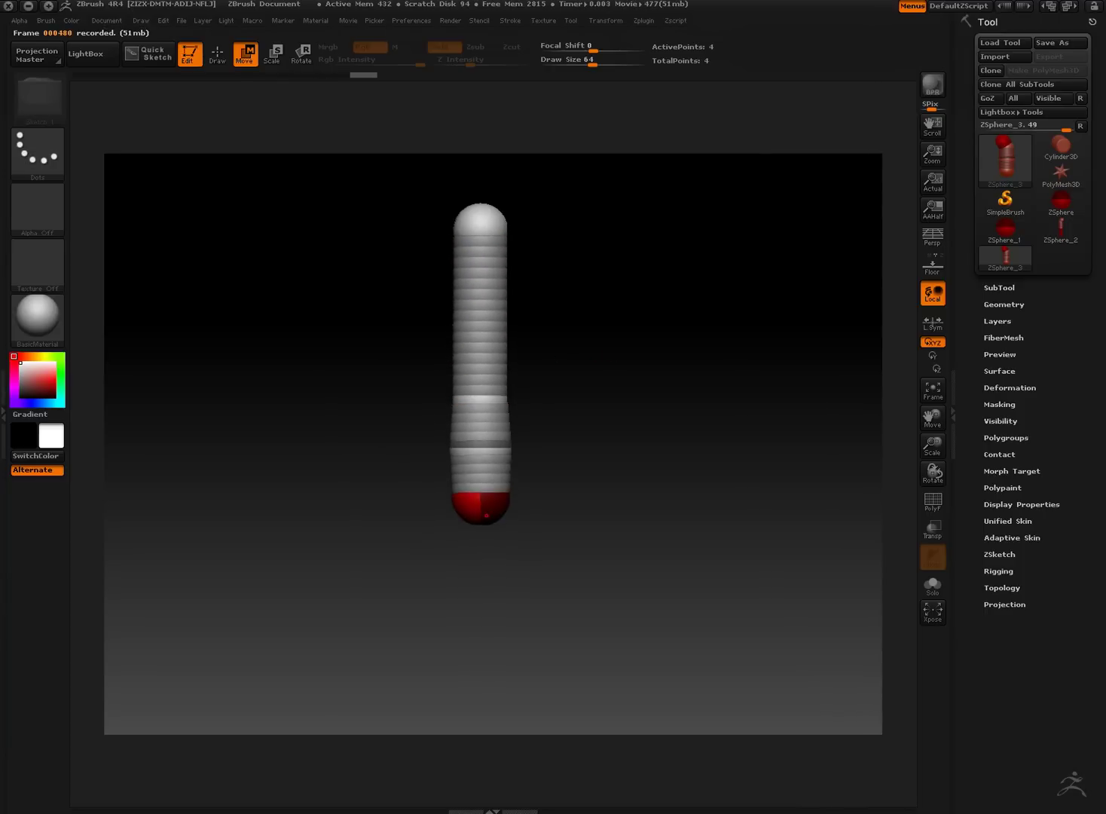
{"action": "key", "text": "q"}
{"action": "left_click_drag", "start_coordinate": [933, 414], "coordinate": [929, 417]}
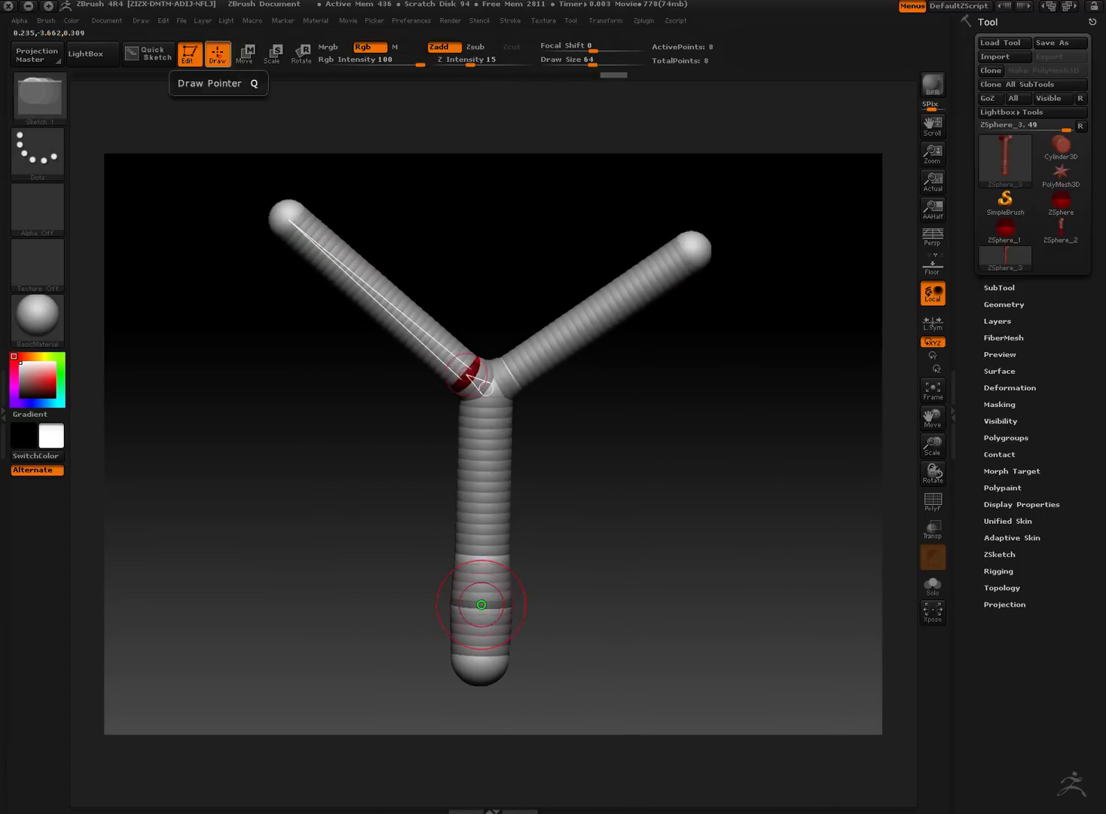
Zigzag both Y branches in Move mode and add a short side twig, totalling 22 ZSpheres.
{"action": "key", "text": "space"}
{"action": "key", "text": "w"}
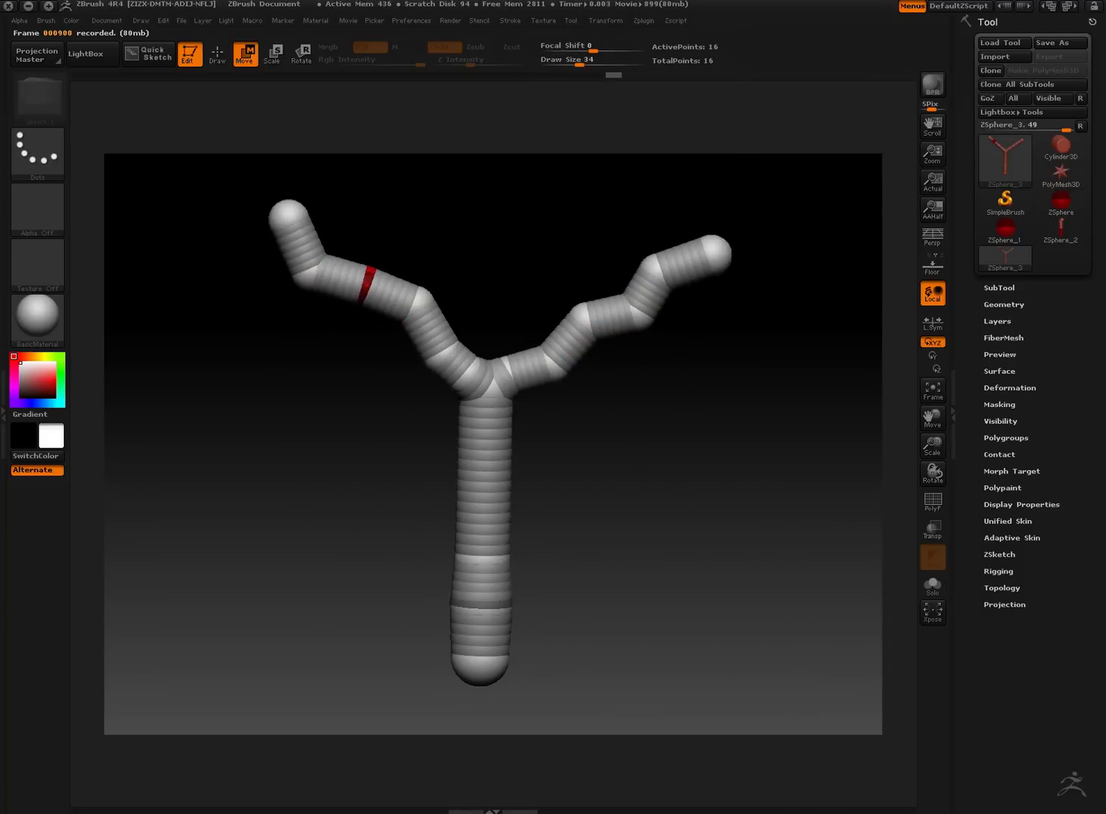
{"action": "left_click_drag", "start_coordinate": [490, 249], "coordinate": [746, 299]}
{"action": "left_click_drag", "start_coordinate": [345, 249], "coordinate": [662, 292]}
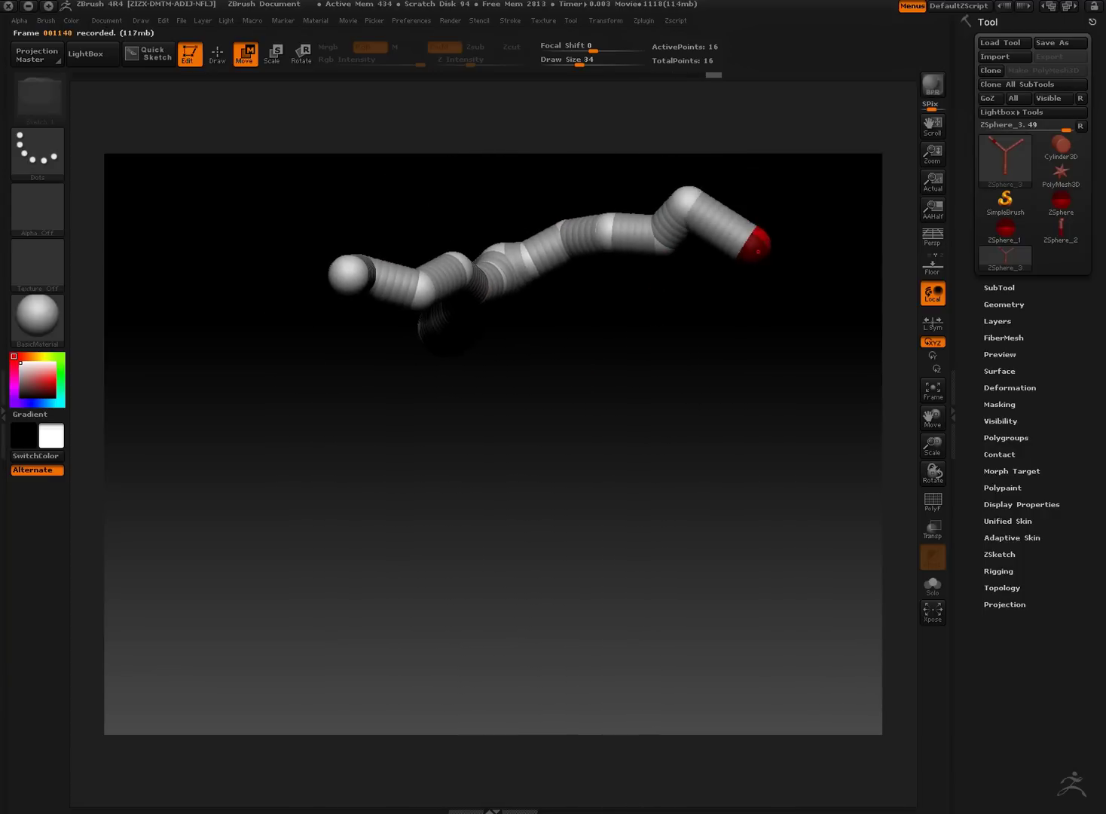
{"action": "mouse_move", "coordinate": [657, 375]}
{"action": "left_mouse_down"}
{"action": "mouse_move", "coordinate": [685, 390]}
{"action": "mouse_move", "coordinate": [670, 403]}
{"action": "left_mouse_up"}
{"action": "key", "text": "q"}
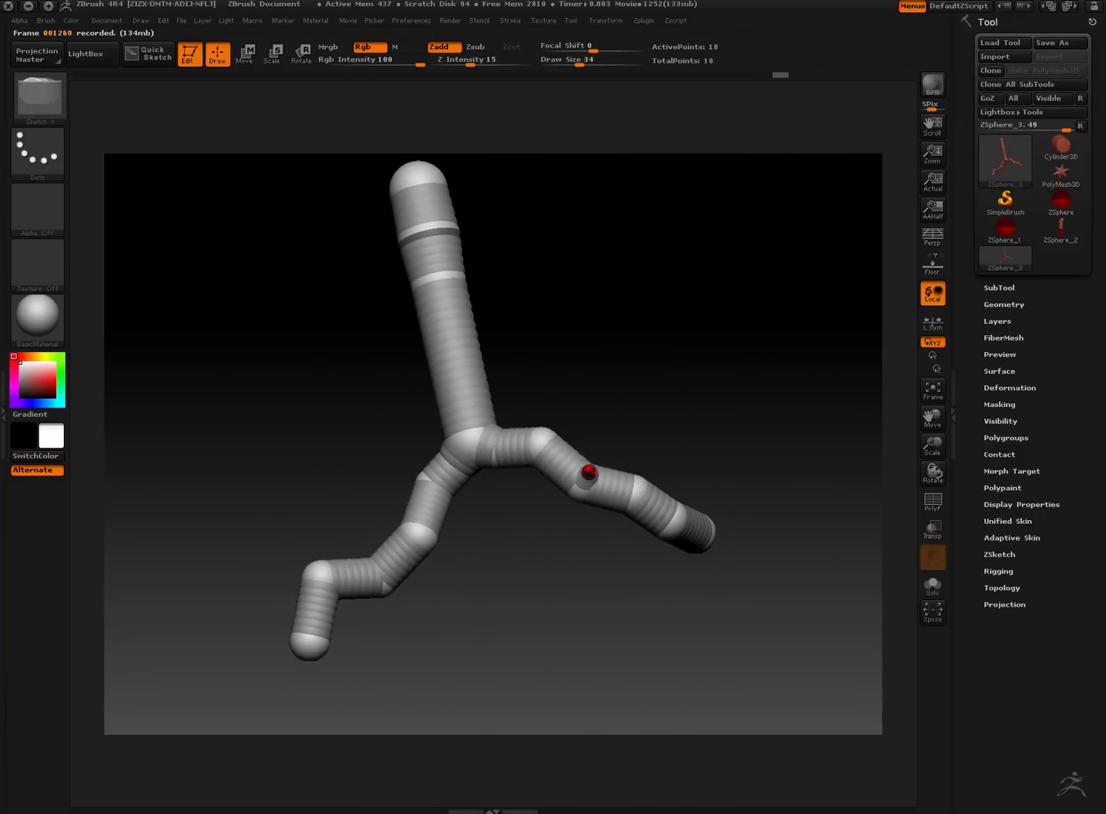
{"action": "key", "text": "w"}
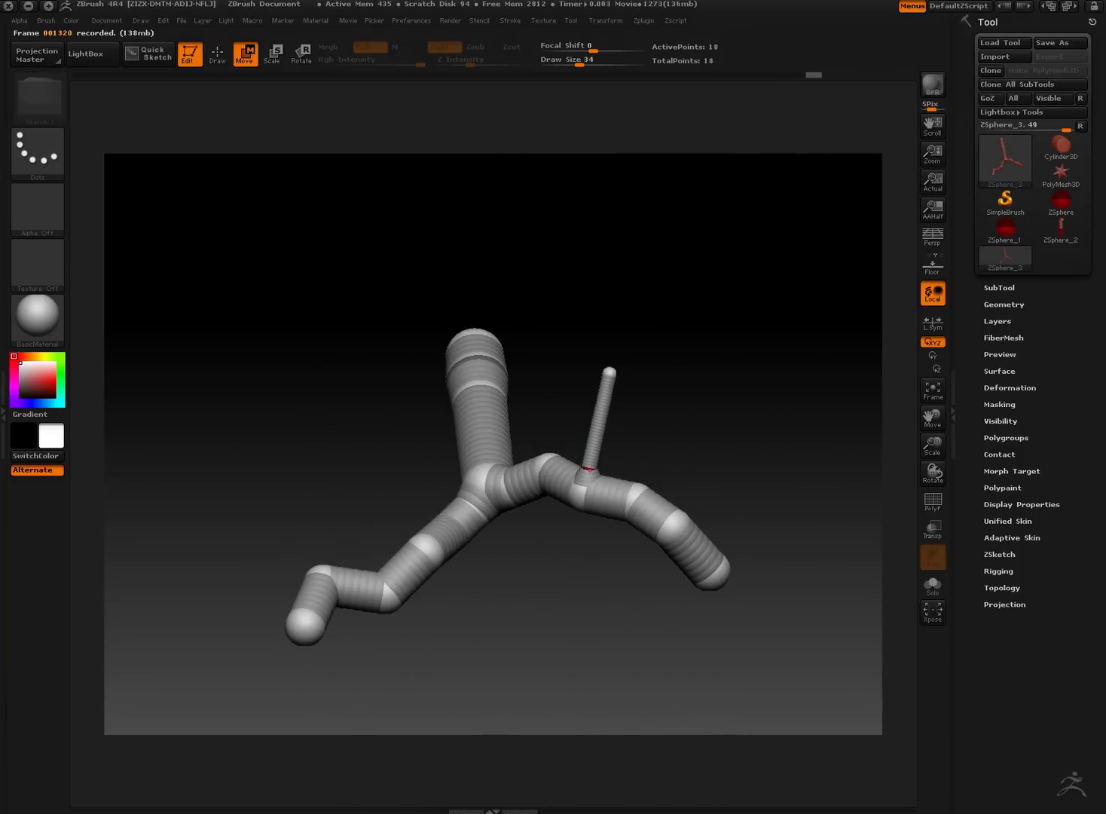
{"action": "key", "text": "w"}
{"action": "left_click_drag", "start_coordinate": [605, 388], "coordinate": [618, 371]}
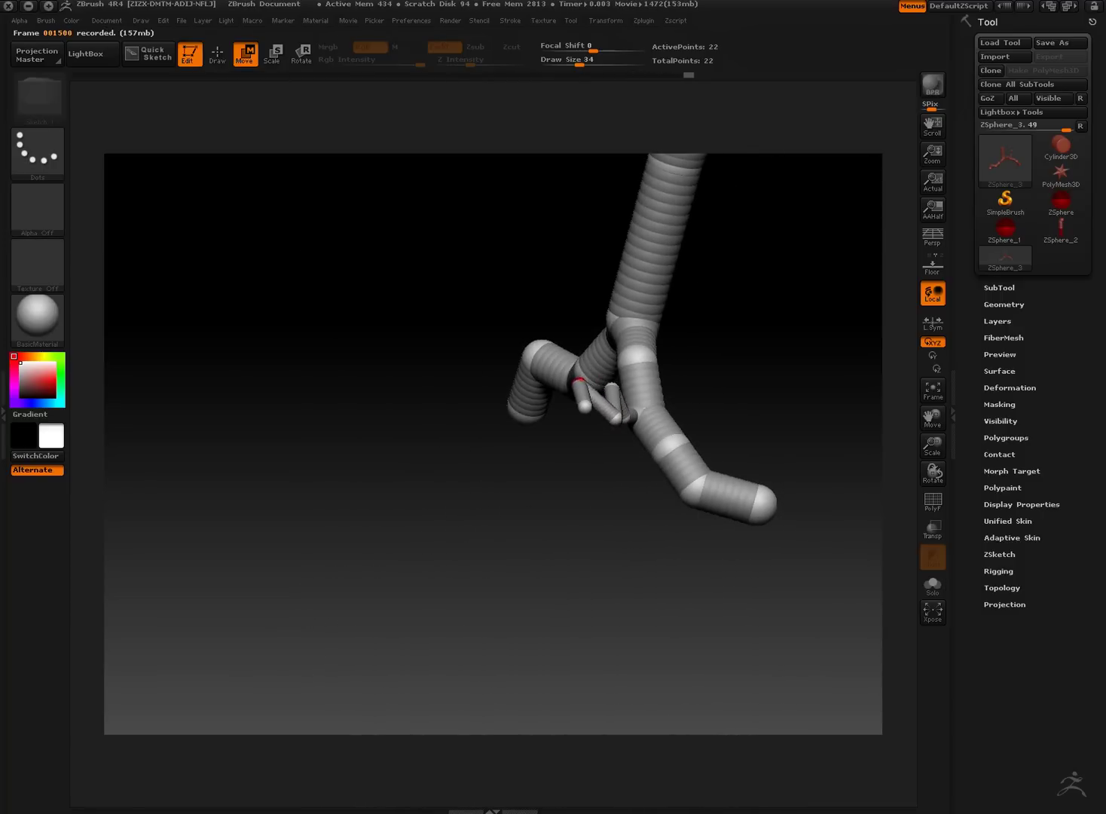
Preview the Adaptive Skin as Artery, smooth its branches, and enlarge the brush to 88.
{"action": "key", "text": "a"}
{"action": "left_click_drag", "start_coordinate": [750, 516], "coordinate": [611, 432]}
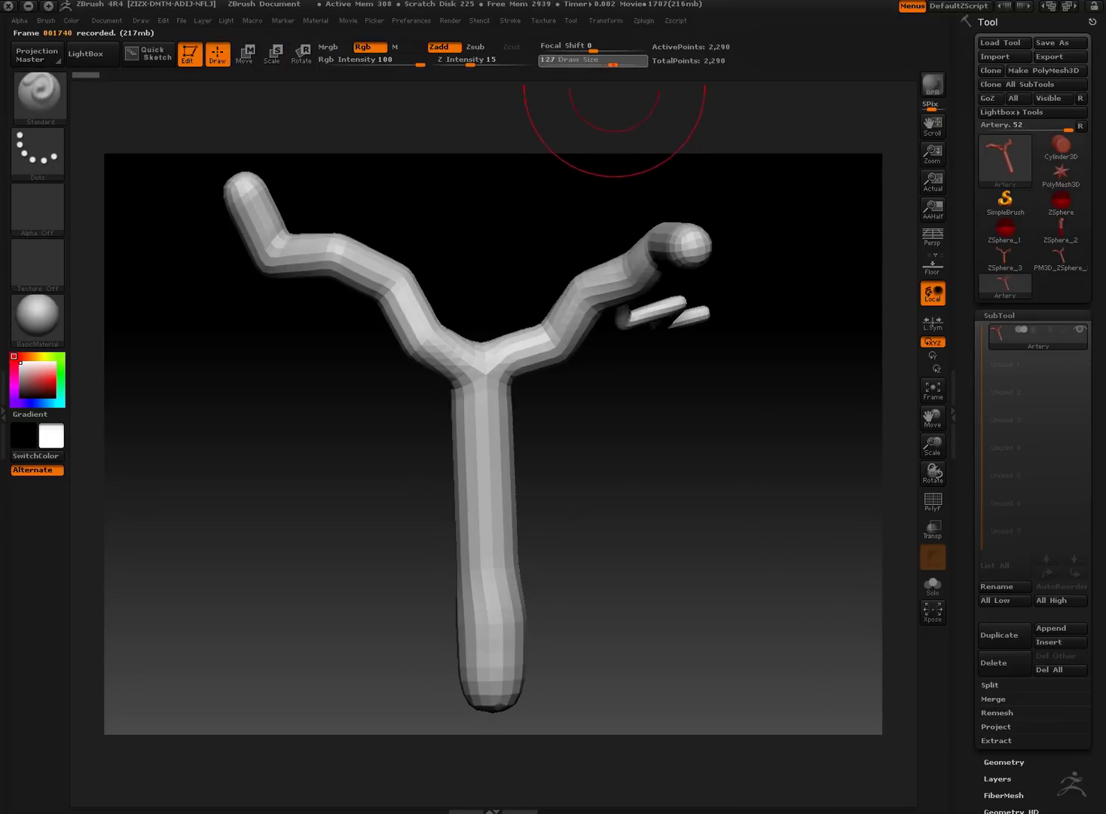
{"action": "mouse_move", "coordinate": [459, 263]}
{"action": "left_mouse_down", "text": "shift"}
{"action": "mouse_move", "coordinate": [335, 259]}
{"action": "mouse_move", "coordinate": [455, 239]}
{"action": "left_mouse_up", "text": "shift"}
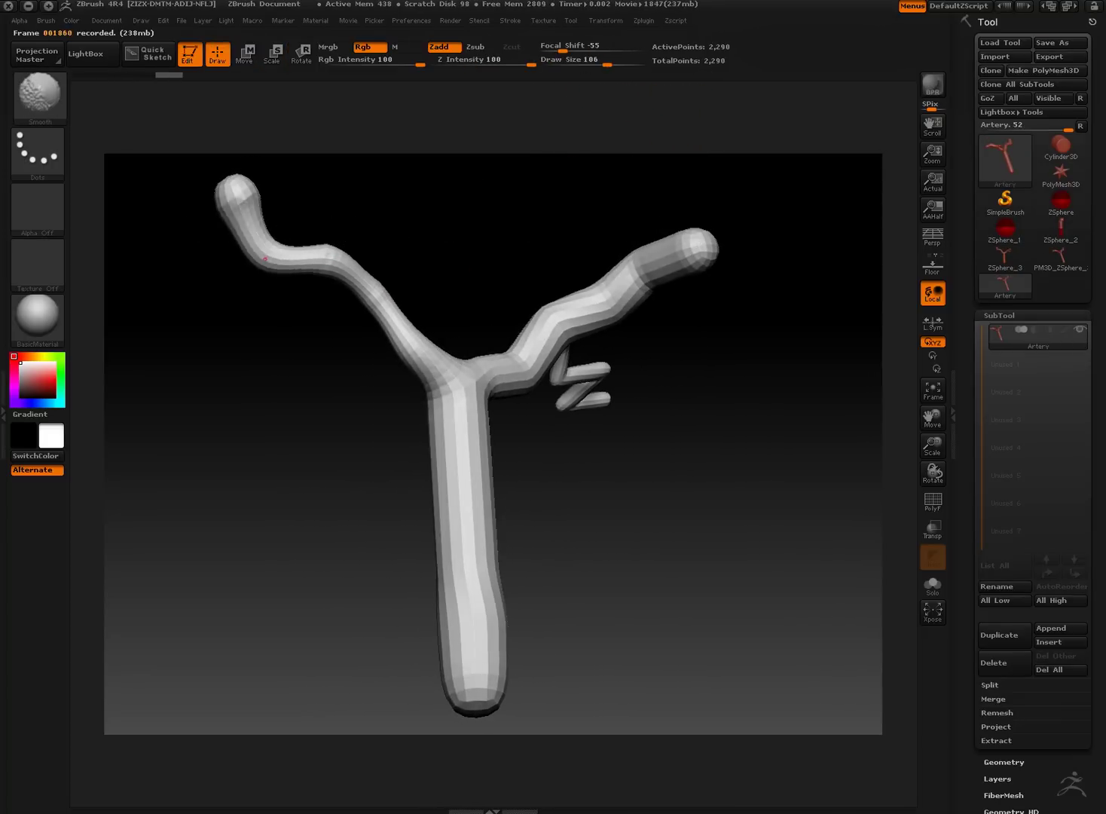
{"action": "mouse_move", "coordinate": [264, 259]}
{"action": "left_mouse_down"}
{"action": "mouse_move", "coordinate": [663, 399]}
{"action": "mouse_move", "coordinate": [653, 437]}
{"action": "left_mouse_up"}
{"action": "mouse_move", "coordinate": [558, 356]}
{"action": "left_mouse_down"}
{"action": "mouse_move", "coordinate": [625, 369]}
{"action": "mouse_move", "coordinate": [766, 321]}
{"action": "mouse_move", "coordinate": [721, 390]}
{"action": "mouse_move", "coordinate": [692, 353]}
{"action": "mouse_move", "coordinate": [550, 387]}
{"action": "left_mouse_up"}
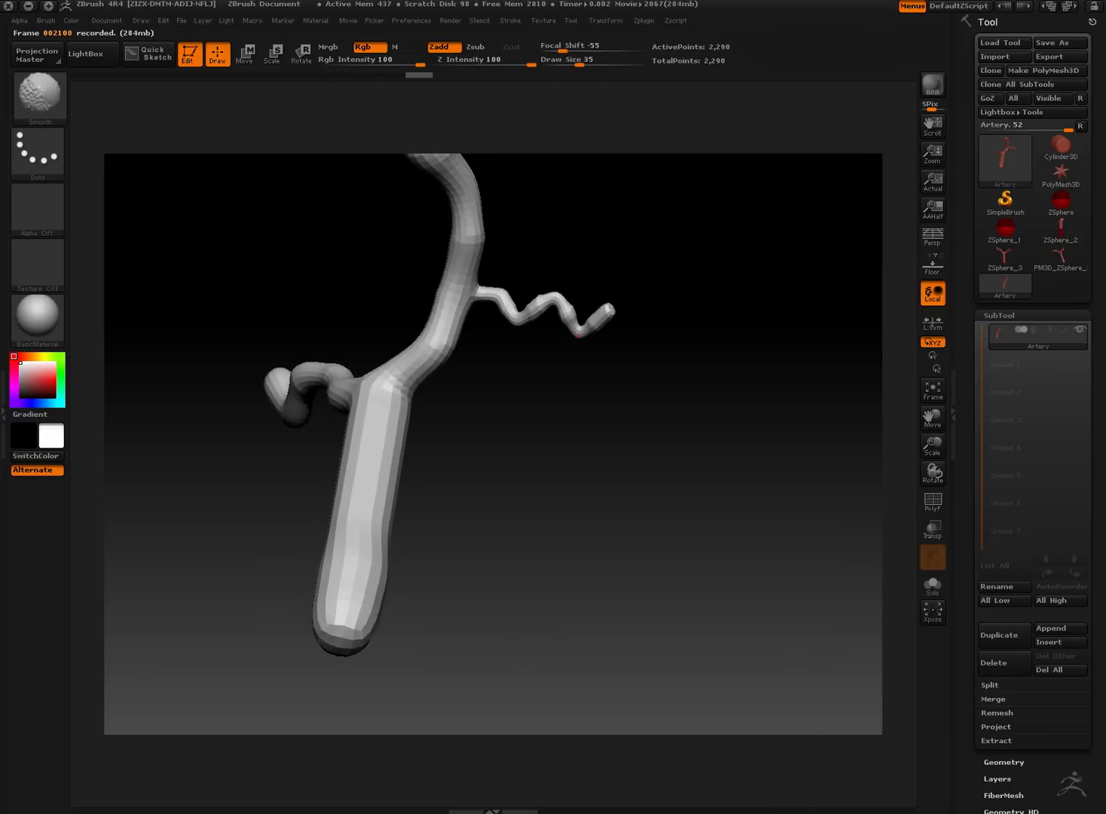
{"action": "mouse_move", "coordinate": [578, 332]}
{"action": "left_mouse_down"}
{"action": "mouse_move", "coordinate": [647, 339]}
{"action": "mouse_move", "coordinate": [610, 371]}
{"action": "mouse_move", "coordinate": [590, 412]}
{"action": "left_mouse_up"}
{"action": "key", "text": "space"}
{"action": "mouse_move", "coordinate": [592, 363]}
{"action": "left_mouse_down"}
{"action": "mouse_move", "coordinate": [585, 488]}
{"action": "mouse_move", "coordinate": [241, 289]}
{"action": "mouse_move", "coordinate": [279, 293]}
{"action": "left_mouse_up"}
Switch to the Move Elastic brush at size 59.
{"action": "key", "text": "b"}
{"action": "key", "text": "m"}
{"action": "key", "text": "e"}
{"action": "key", "text": "space"}
{"action": "mouse_move", "coordinate": [580, 422]}
{"action": "left_mouse_down"}
{"action": "mouse_move", "coordinate": [620, 418]}
{"action": "mouse_move", "coordinate": [610, 377]}
{"action": "mouse_move", "coordinate": [629, 400]}
{"action": "mouse_move", "coordinate": [552, 300]}
{"action": "mouse_move", "coordinate": [487, 310]}
{"action": "mouse_move", "coordinate": [456, 354]}
{"action": "mouse_move", "coordinate": [600, 321]}
{"action": "left_mouse_up"}
Reshape the thin squiggly side branch with the Inflate brush.
{"action": "key", "text": "b"}
{"action": "key", "text": "i"}
{"action": "key", "text": "n"}
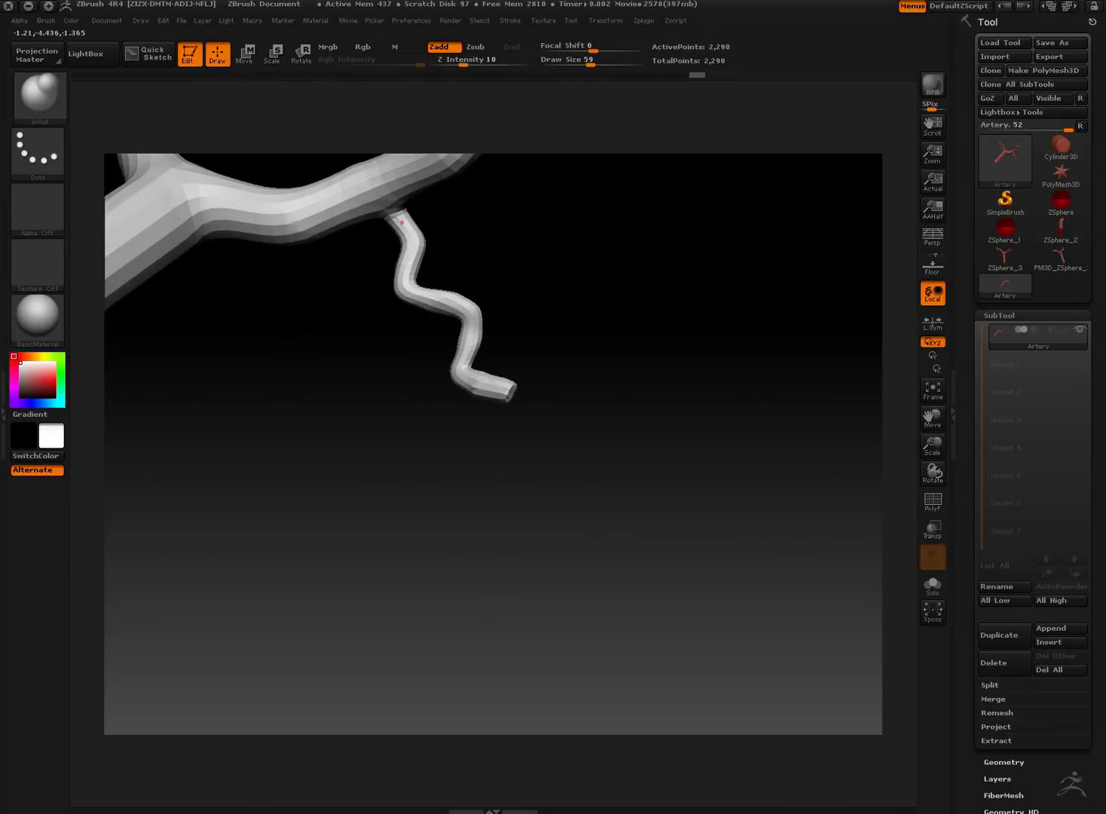
{"action": "mouse_move", "coordinate": [573, 321]}
{"action": "left_mouse_down"}
{"action": "mouse_move", "coordinate": [557, 312]}
{"action": "mouse_move", "coordinate": [548, 251]}
{"action": "mouse_move", "coordinate": [602, 382]}
{"action": "mouse_move", "coordinate": [667, 296]}
{"action": "mouse_move", "coordinate": [555, 315]}
{"action": "left_mouse_up"}
{"action": "key", "text": "s"}
{"action": "mouse_move", "coordinate": [521, 413]}
{"action": "left_mouse_down"}
{"action": "mouse_move", "coordinate": [677, 392]}
{"action": "mouse_move", "coordinate": [698, 419]}
{"action": "mouse_move", "coordinate": [572, 467]}
{"action": "mouse_move", "coordinate": [454, 483]}
{"action": "left_mouse_up"}
{"action": "mouse_move", "coordinate": [525, 581]}
{"action": "left_mouse_down"}
{"action": "mouse_move", "coordinate": [431, 600]}
{"action": "mouse_move", "coordinate": [497, 550]}
{"action": "mouse_move", "coordinate": [630, 497]}
{"action": "mouse_move", "coordinate": [337, 449]}
{"action": "mouse_move", "coordinate": [354, 462]}
{"action": "mouse_move", "coordinate": [467, 445]}
{"action": "mouse_move", "coordinate": [603, 385]}
{"action": "left_mouse_up"}
Turn on PolyF and lasso-hide the rounded cap at the top tube end.
{"action": "left_click_drag", "start_coordinate": [620, 64], "coordinate": [588, 63]}
{"action": "left_click", "coordinate": [933, 501]}
{"action": "mouse_move", "coordinate": [316, 226]}
{"action": "left_mouse_down"}
{"action": "mouse_move", "coordinate": [431, 330]}
{"action": "mouse_move", "coordinate": [716, 269]}
{"action": "left_mouse_up"}
{"action": "left_click_drag", "start_coordinate": [513, 306], "coordinate": [399, 423]}
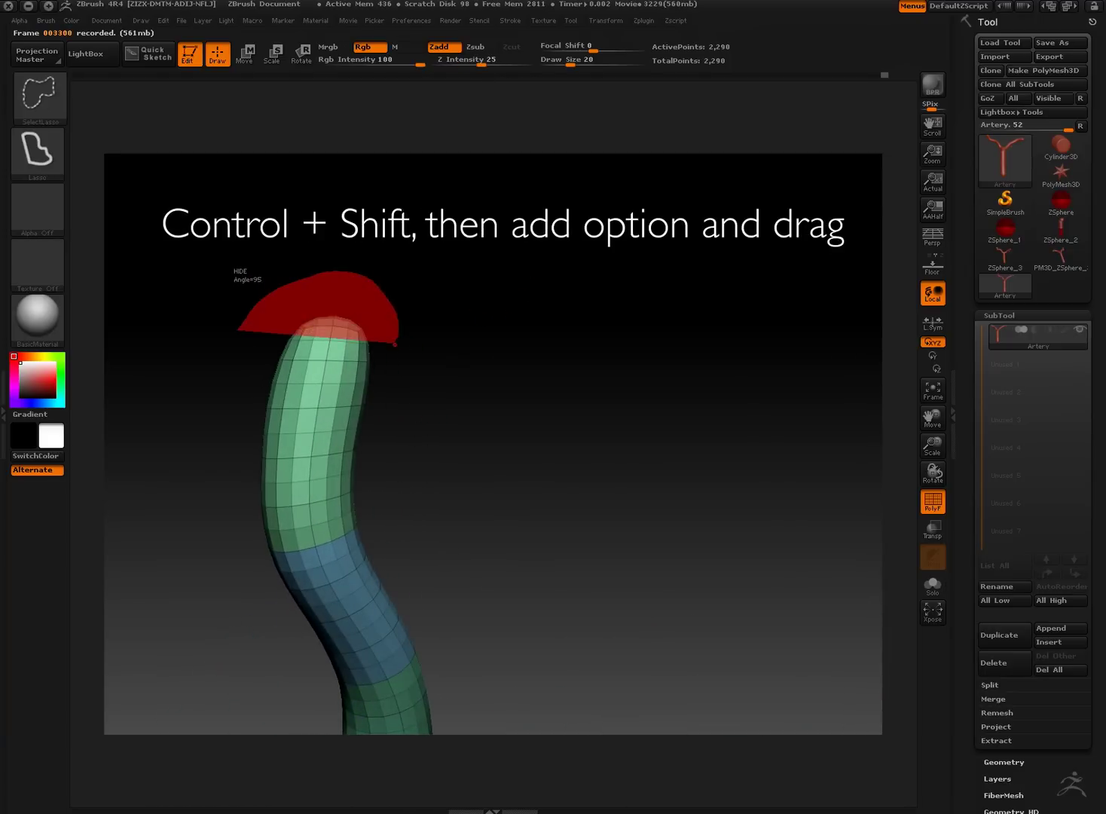
{"action": "left_click_drag", "start_coordinate": [238, 329], "coordinate": [238, 329], "text": "ctrl+shift"}
{"action": "left_click_drag", "start_coordinate": [400, 383], "coordinate": [895, 522]}
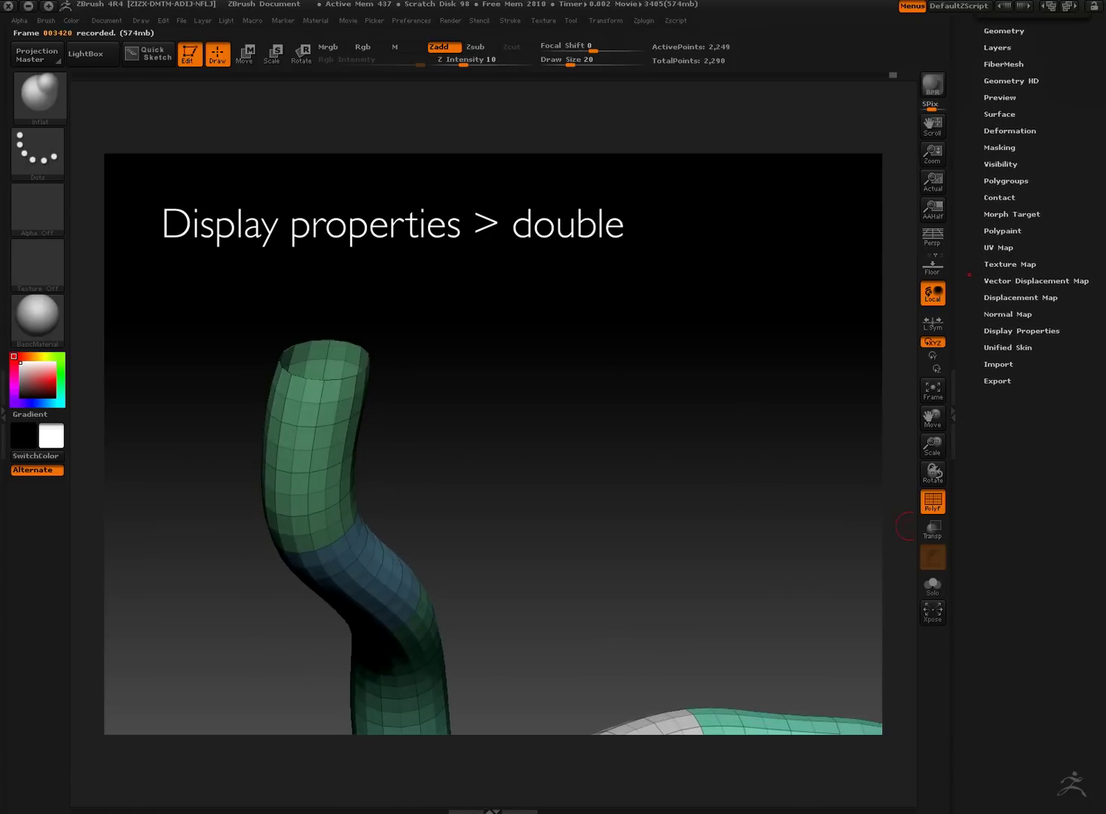
{"action": "left_click", "coordinate": [1004, 300]}
Hide the caps on the next tube end and the vertical purple tube.
{"action": "left_click_drag", "start_coordinate": [791, 421], "coordinate": [647, 366]}
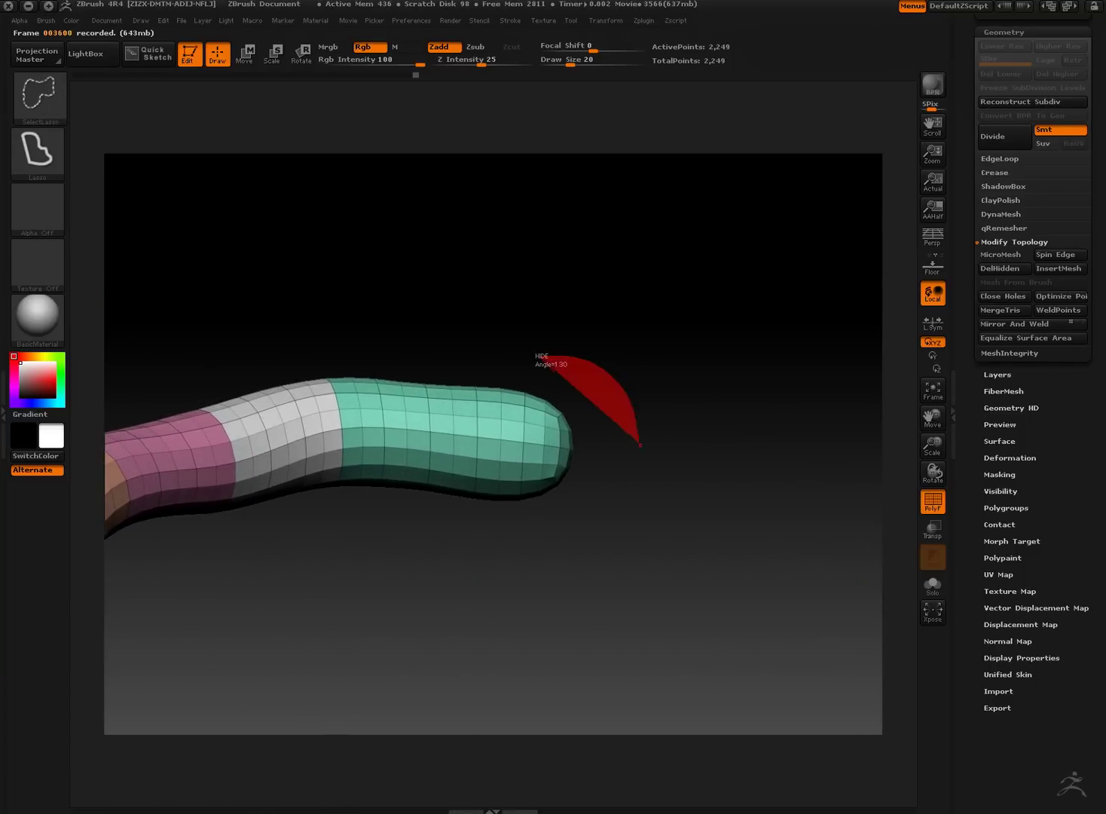
{"action": "key", "text": "ctrl+z"}
{"action": "left_click_drag", "start_coordinate": [621, 498], "coordinate": [528, 454]}
{"action": "left_click_drag", "start_coordinate": [539, 526], "coordinate": [390, 384]}
{"action": "key", "text": "ctrl+shift"}
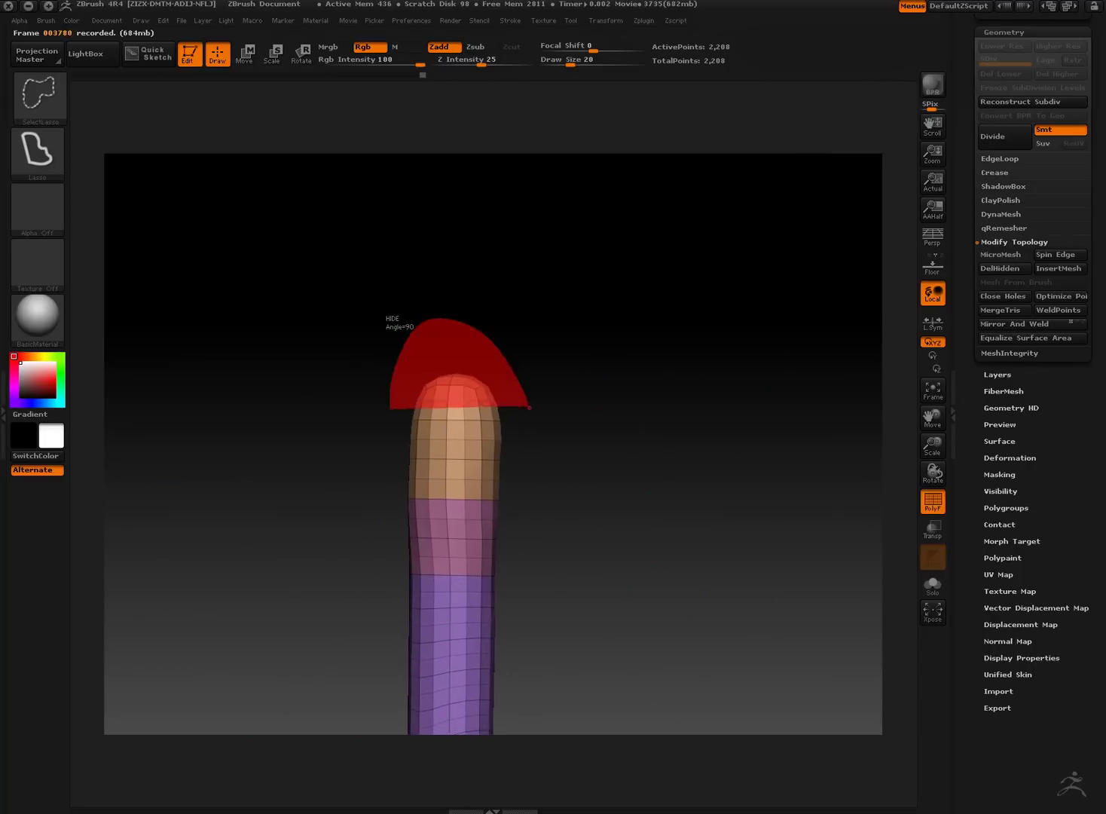
{"action": "left_click_drag", "start_coordinate": [530, 408], "coordinate": [531, 408], "text": "ctrl+alt+shift"}
Hide the brown-and-purple tube's cap and remove all hidden caps with DelHidden.
{"action": "mouse_move", "coordinate": [531, 408]}
{"action": "left_mouse_down"}
{"action": "mouse_move", "coordinate": [671, 257]}
{"action": "mouse_move", "coordinate": [639, 512]}
{"action": "mouse_move", "coordinate": [642, 452]}
{"action": "mouse_move", "coordinate": [618, 422]}
{"action": "mouse_move", "coordinate": [672, 395]}
{"action": "mouse_move", "coordinate": [725, 388]}
{"action": "mouse_move", "coordinate": [746, 351]}
{"action": "left_mouse_up"}
{"action": "left_click_drag", "start_coordinate": [573, 305], "coordinate": [625, 287], "text": "ctrl+alt+shift"}
{"action": "left_click_drag", "start_coordinate": [601, 519], "coordinate": [599, 520], "text": "ctrl+alt+shift"}
{"action": "left_click", "coordinate": [1000, 268]}
{"action": "mouse_move", "coordinate": [572, 572]}
{"action": "left_mouse_down"}
{"action": "mouse_move", "coordinate": [450, 532]}
{"action": "mouse_move", "coordinate": [597, 442]}
{"action": "left_mouse_up"}
With the QRemesherGuide brush, draw guide loops around each tube opening and the junction.
{"action": "key", "text": "b"}
{"action": "left_click", "coordinate": [432, 324]}
{"action": "key", "text": "shift+f"}
{"action": "left_click_drag", "start_coordinate": [637, 547], "coordinate": [632, 548]}
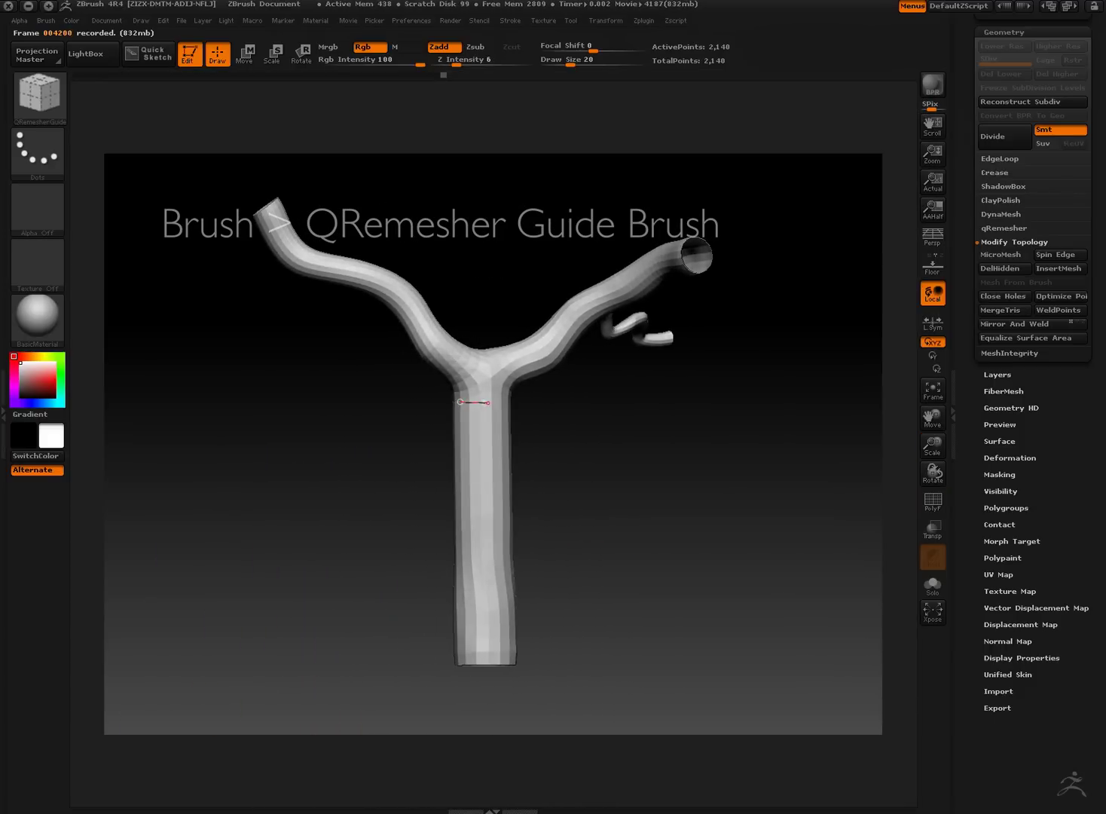
{"action": "mouse_move", "coordinate": [556, 410]}
{"action": "left_mouse_down"}
{"action": "mouse_move", "coordinate": [525, 409]}
{"action": "mouse_move", "coordinate": [565, 403]}
{"action": "mouse_move", "coordinate": [530, 396]}
{"action": "mouse_move", "coordinate": [556, 402]}
{"action": "mouse_move", "coordinate": [589, 375]}
{"action": "mouse_move", "coordinate": [562, 377]}
{"action": "mouse_move", "coordinate": [669, 465]}
{"action": "mouse_move", "coordinate": [596, 663]}
{"action": "mouse_move", "coordinate": [550, 546]}
{"action": "mouse_move", "coordinate": [587, 544]}
{"action": "left_mouse_up"}
{"action": "mouse_move", "coordinate": [704, 492]}
{"action": "left_mouse_down"}
{"action": "mouse_move", "coordinate": [387, 538]}
{"action": "mouse_move", "coordinate": [452, 542]}
{"action": "mouse_move", "coordinate": [482, 528]}
{"action": "mouse_move", "coordinate": [392, 452]}
{"action": "mouse_move", "coordinate": [452, 467]}
{"action": "mouse_move", "coordinate": [610, 377]}
{"action": "mouse_move", "coordinate": [603, 388]}
{"action": "mouse_move", "coordinate": [617, 363]}
{"action": "mouse_move", "coordinate": [723, 369]}
{"action": "mouse_move", "coordinate": [523, 544]}
{"action": "mouse_move", "coordinate": [498, 452]}
{"action": "mouse_move", "coordinate": [542, 467]}
{"action": "mouse_move", "coordinate": [628, 455]}
{"action": "mouse_move", "coordinate": [609, 489]}
{"action": "mouse_move", "coordinate": [527, 557]}
{"action": "mouse_move", "coordinate": [606, 516]}
{"action": "mouse_move", "coordinate": [606, 536]}
{"action": "mouse_move", "coordinate": [678, 490]}
{"action": "mouse_move", "coordinate": [631, 499]}
{"action": "mouse_move", "coordinate": [708, 444]}
{"action": "mouse_move", "coordinate": [757, 391]}
{"action": "mouse_move", "coordinate": [766, 432]}
{"action": "mouse_move", "coordinate": [721, 432]}
{"action": "mouse_move", "coordinate": [541, 353]}
{"action": "mouse_move", "coordinate": [424, 322]}
{"action": "mouse_move", "coordinate": [467, 354]}
{"action": "mouse_move", "coordinate": [426, 326]}
{"action": "mouse_move", "coordinate": [437, 342]}
{"action": "left_mouse_up"}
{"action": "mouse_move", "coordinate": [512, 324]}
{"action": "left_mouse_down"}
{"action": "mouse_move", "coordinate": [699, 238]}
{"action": "mouse_move", "coordinate": [572, 316]}
{"action": "mouse_move", "coordinate": [372, 413]}
{"action": "mouse_move", "coordinate": [591, 465]}
{"action": "left_mouse_up"}
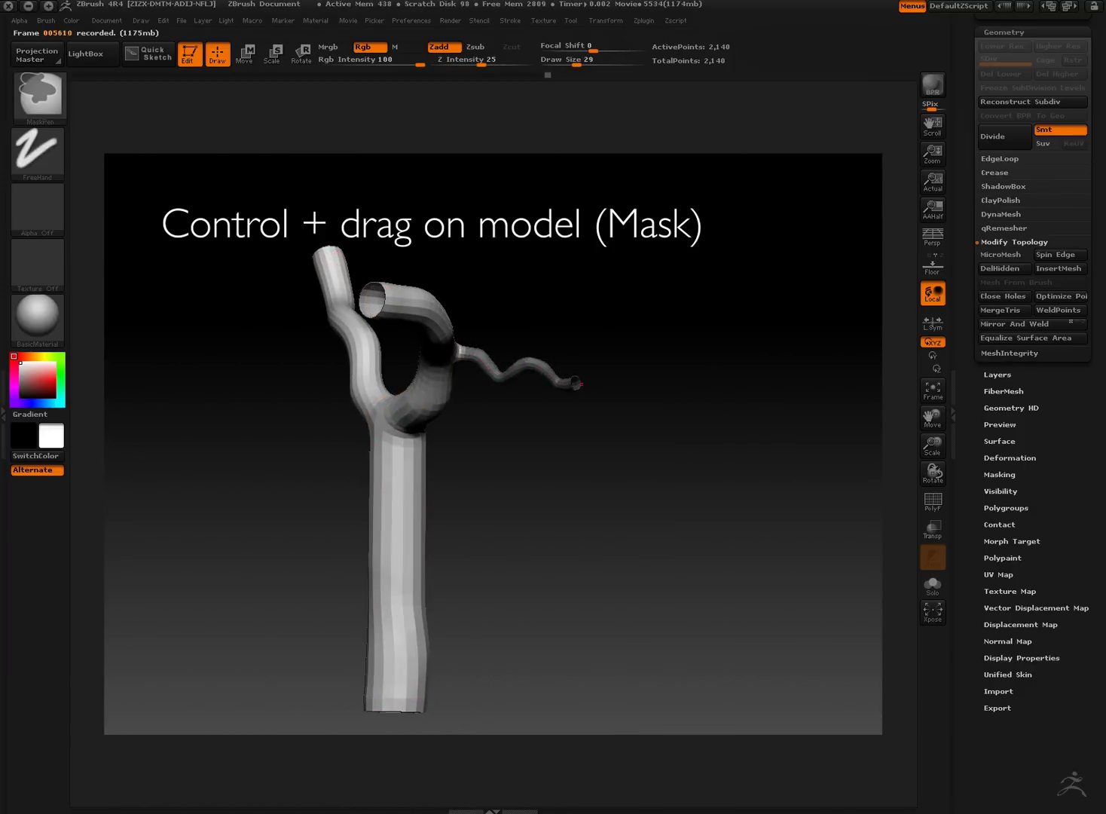
{"action": "mouse_move", "coordinate": [592, 465]}
{"action": "left_mouse_down"}
{"action": "mouse_move", "coordinate": [527, 422]}
{"action": "mouse_move", "coordinate": [467, 482]}
{"action": "mouse_move", "coordinate": [512, 452]}
{"action": "mouse_move", "coordinate": [659, 442]}
{"action": "left_mouse_up"}
Run QRemesher with AutoMask and CStiffness 2, rebuilding the vein into 1,860-point quads.
{"action": "left_click_drag", "start_coordinate": [724, 397], "coordinate": [777, 469]}
{"action": "left_click", "coordinate": [1003, 227]}
{"action": "left_click", "coordinate": [1003, 247]}
Show the polygon wireframe and orbit around the vein to inspect the new topology.
{"action": "key", "text": "shift+f"}
{"action": "left_click_drag", "start_coordinate": [792, 415], "coordinate": [546, 437]}
{"action": "mouse_move", "coordinate": [657, 262]}
{"action": "left_mouse_down"}
{"action": "mouse_move", "coordinate": [661, 279]}
{"action": "mouse_move", "coordinate": [724, 201]}
{"action": "left_mouse_up"}
{"action": "key", "text": "space"}
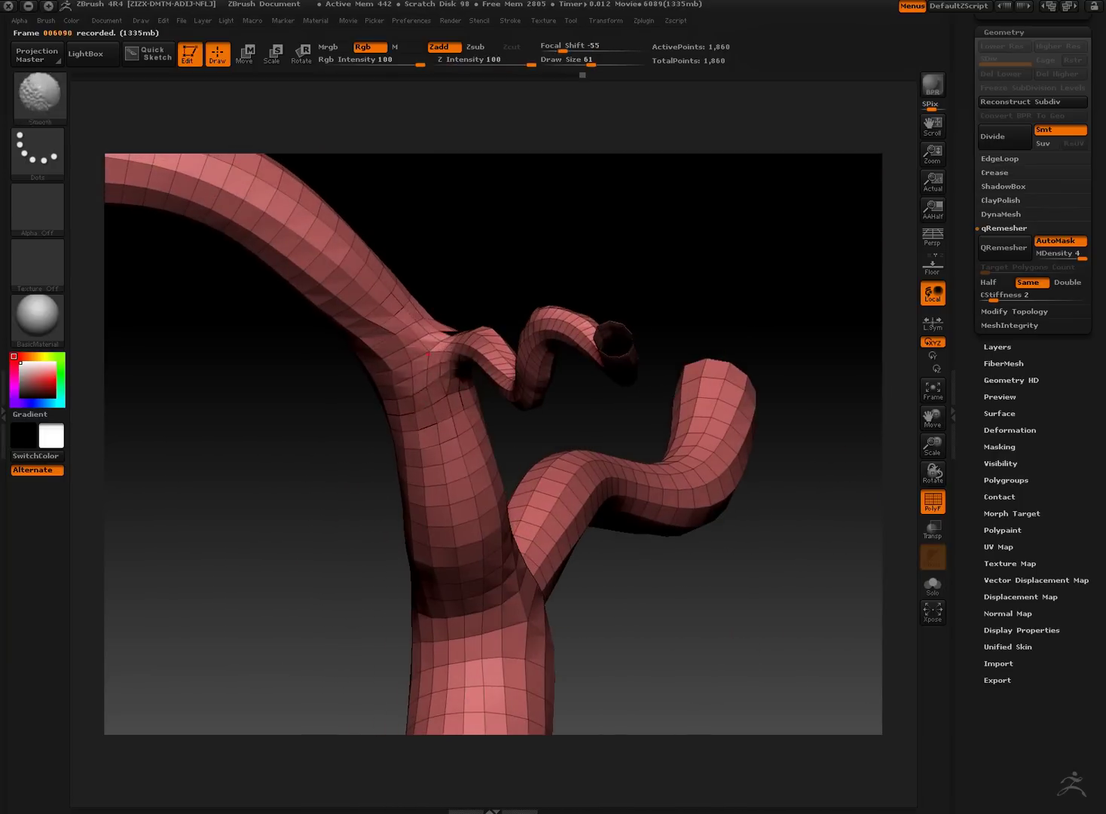
{"action": "mouse_move", "coordinate": [427, 353]}
{"action": "left_mouse_down"}
{"action": "mouse_move", "coordinate": [527, 316]}
{"action": "mouse_move", "coordinate": [441, 354]}
{"action": "left_mouse_up"}
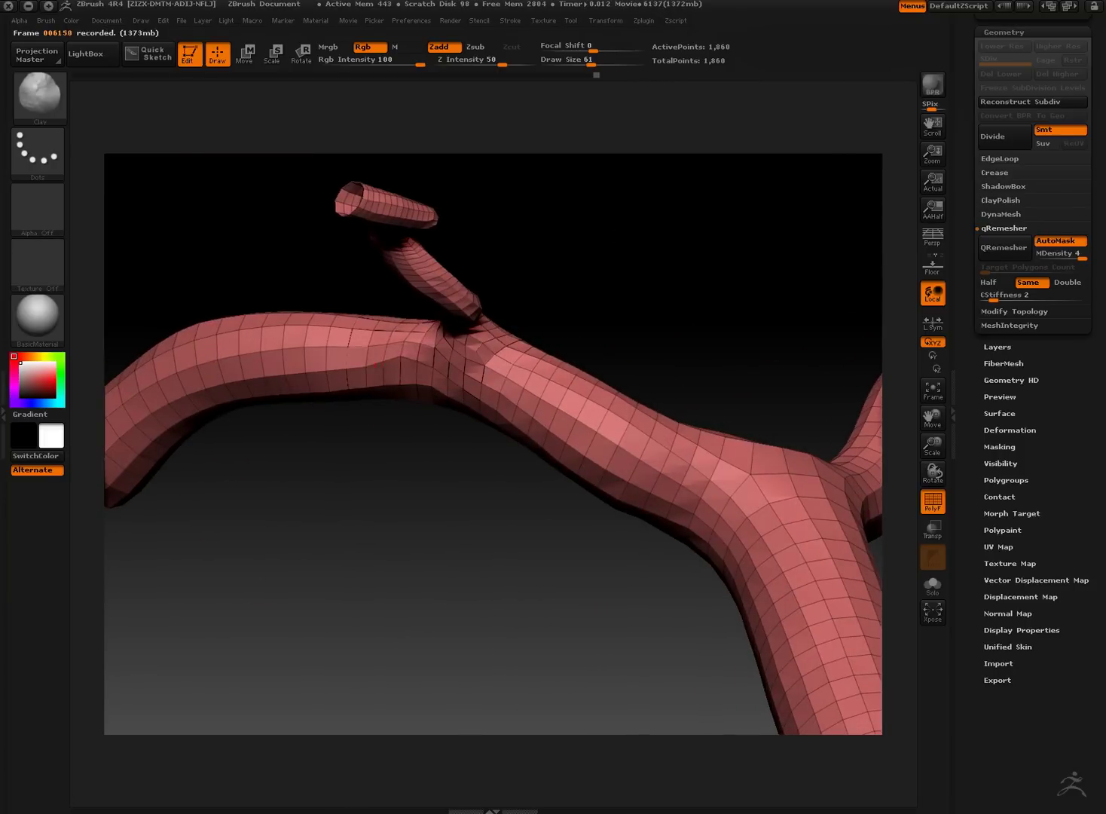
{"action": "left_click_drag", "start_coordinate": [663, 279], "coordinate": [655, 241]}
{"action": "mouse_move", "coordinate": [538, 314]}
{"action": "left_mouse_down"}
{"action": "mouse_move", "coordinate": [572, 289]}
{"action": "mouse_move", "coordinate": [540, 419]}
{"action": "mouse_move", "coordinate": [607, 509]}
{"action": "mouse_move", "coordinate": [393, 566]}
{"action": "mouse_move", "coordinate": [356, 619]}
{"action": "left_mouse_up"}
Subdivide the vein and smooth its branches and trunk with a size-44 brush.
{"action": "key", "text": "shift+f"}
{"action": "key", "text": "ctrl+d"}
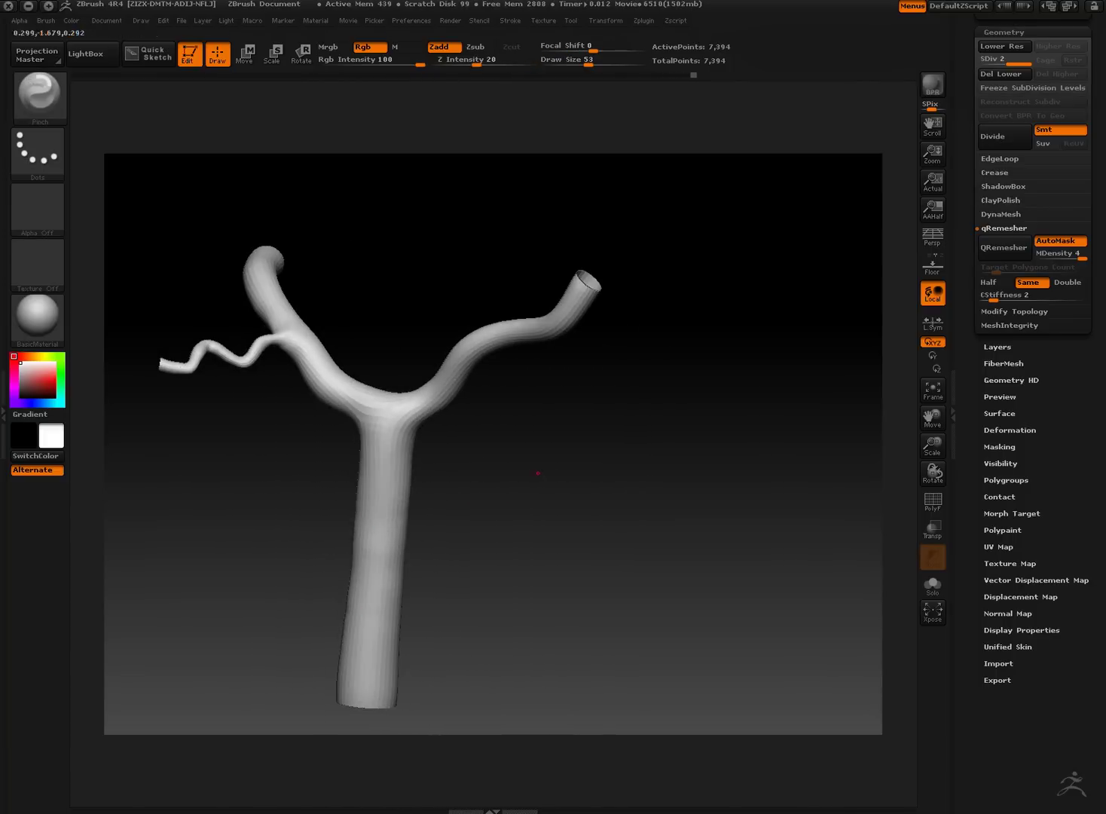
{"action": "left_click_drag", "start_coordinate": [538, 473], "coordinate": [659, 435]}
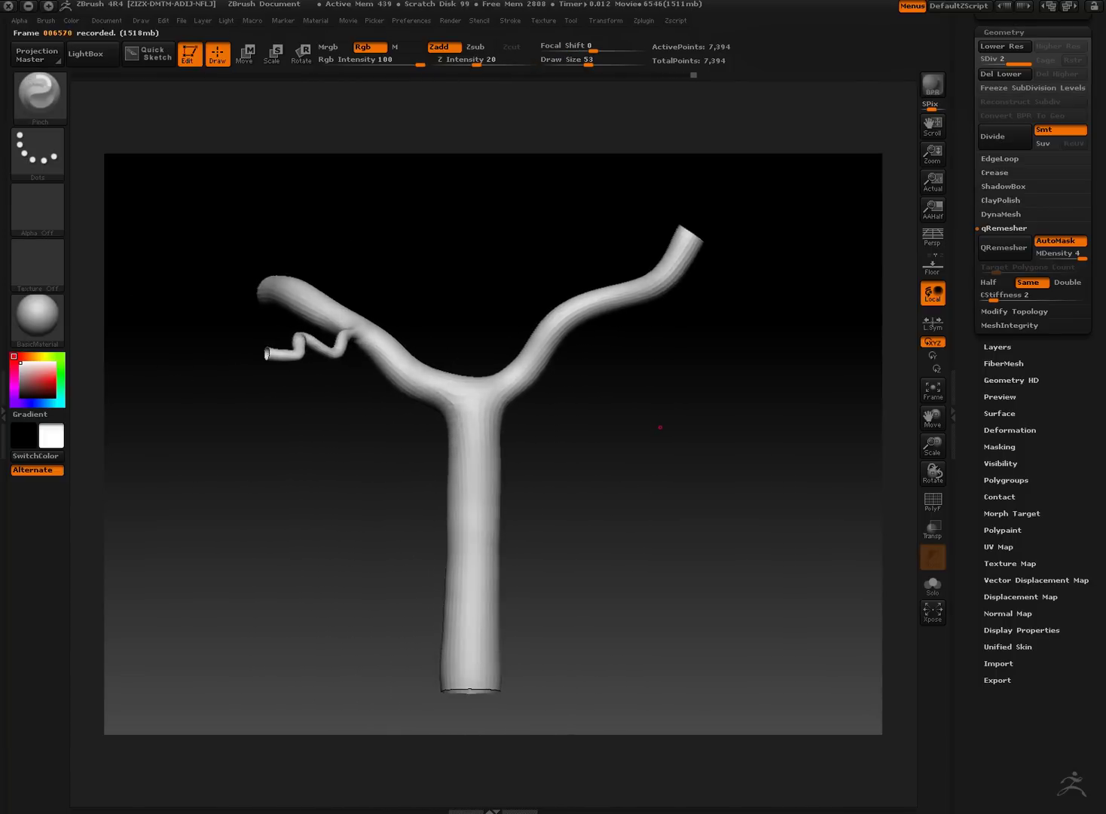
{"action": "left_click_drag", "start_coordinate": [531, 392], "coordinate": [629, 290]}
{"action": "key", "text": "space"}
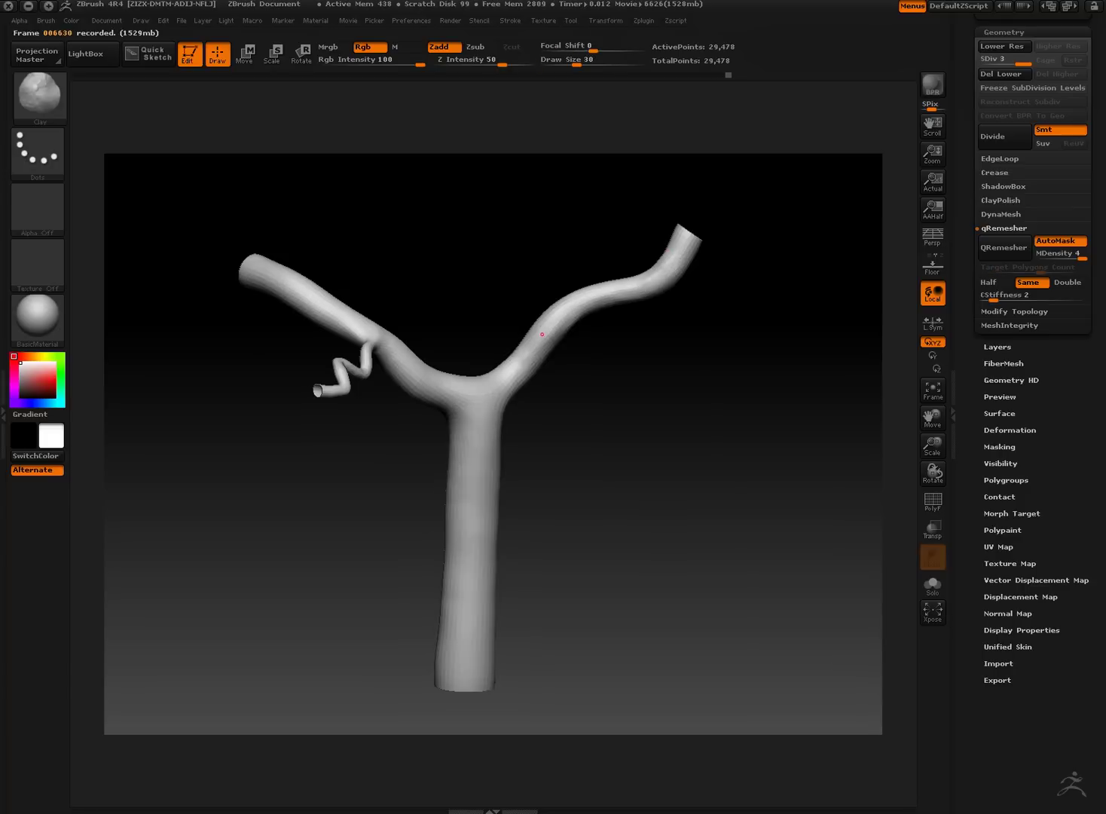
{"action": "mouse_move", "coordinate": [542, 334]}
{"action": "left_mouse_down"}
{"action": "mouse_move", "coordinate": [704, 292]}
{"action": "mouse_move", "coordinate": [657, 272]}
{"action": "mouse_move", "coordinate": [718, 371]}
{"action": "left_mouse_up"}
{"action": "key", "text": "space"}
{"action": "mouse_move", "coordinate": [450, 456]}
{"action": "left_mouse_down"}
{"action": "mouse_move", "coordinate": [566, 504]}
{"action": "mouse_move", "coordinate": [521, 471]}
{"action": "mouse_move", "coordinate": [517, 431]}
{"action": "mouse_move", "coordinate": [531, 433]}
{"action": "mouse_move", "coordinate": [720, 559]}
{"action": "left_mouse_up"}
{"action": "mouse_move", "coordinate": [646, 305]}
{"action": "left_mouse_down"}
{"action": "mouse_move", "coordinate": [703, 464]}
{"action": "mouse_move", "coordinate": [724, 488]}
{"action": "mouse_move", "coordinate": [744, 457]}
{"action": "left_mouse_up"}
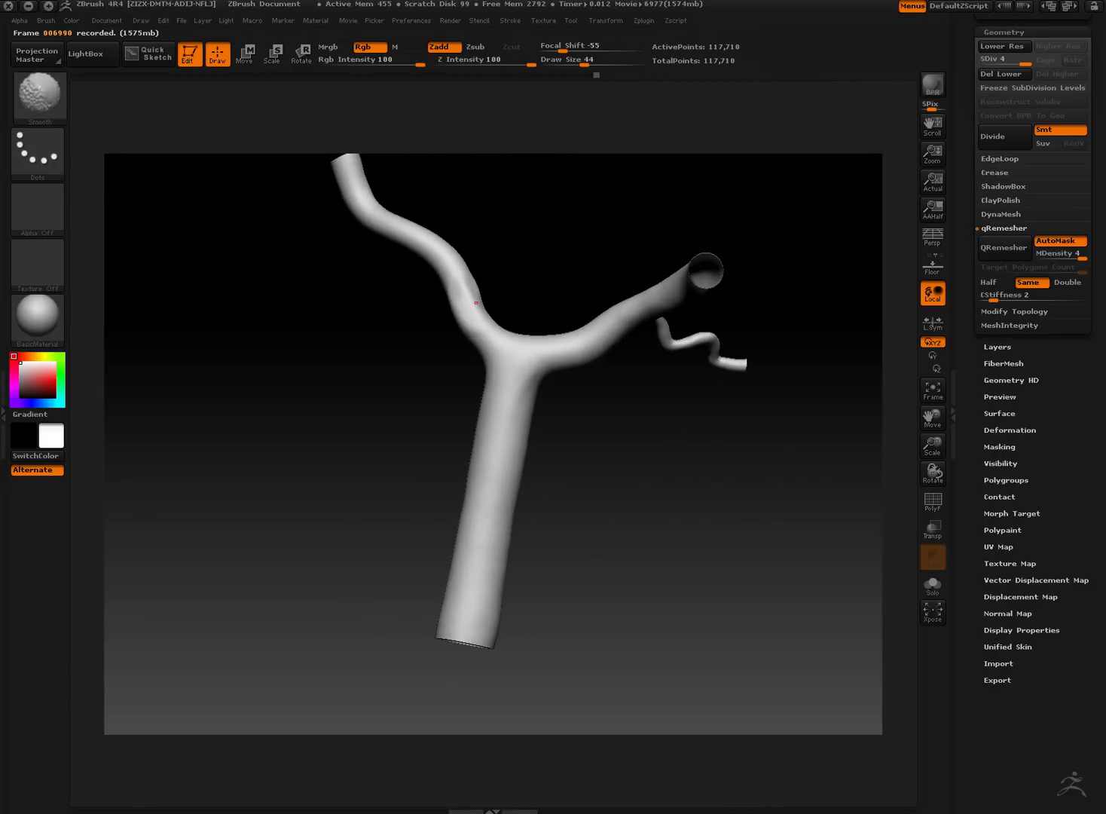
{"action": "left_click_drag", "start_coordinate": [460, 321], "coordinate": [588, 358], "text": "shift"}
Polish the branch surfaces with sPolish at strength about 20, tightening the loop near the junction.
{"action": "key", "text": "space"}
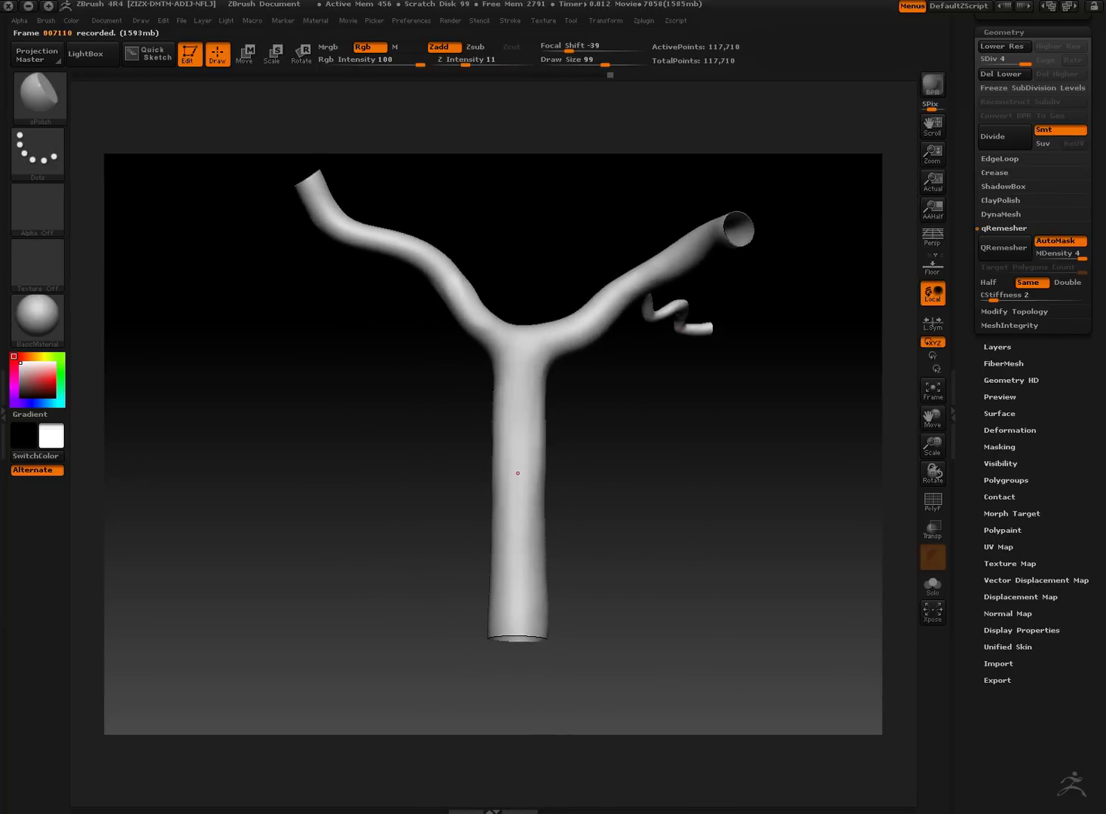
{"action": "left_click_drag", "start_coordinate": [522, 631], "coordinate": [534, 474]}
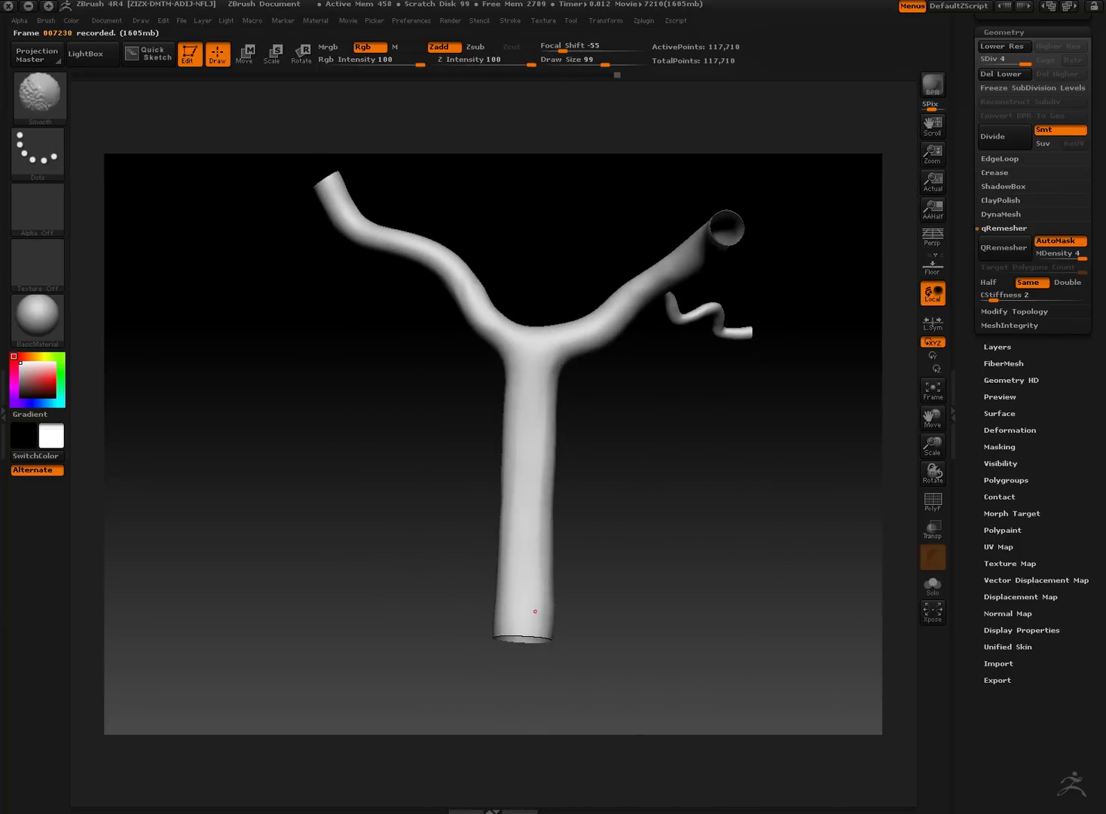
{"action": "mouse_move", "coordinate": [535, 611]}
{"action": "left_mouse_down"}
{"action": "mouse_move", "coordinate": [674, 450]}
{"action": "mouse_move", "coordinate": [661, 454]}
{"action": "mouse_move", "coordinate": [688, 309]}
{"action": "mouse_move", "coordinate": [622, 168]}
{"action": "left_mouse_up"}
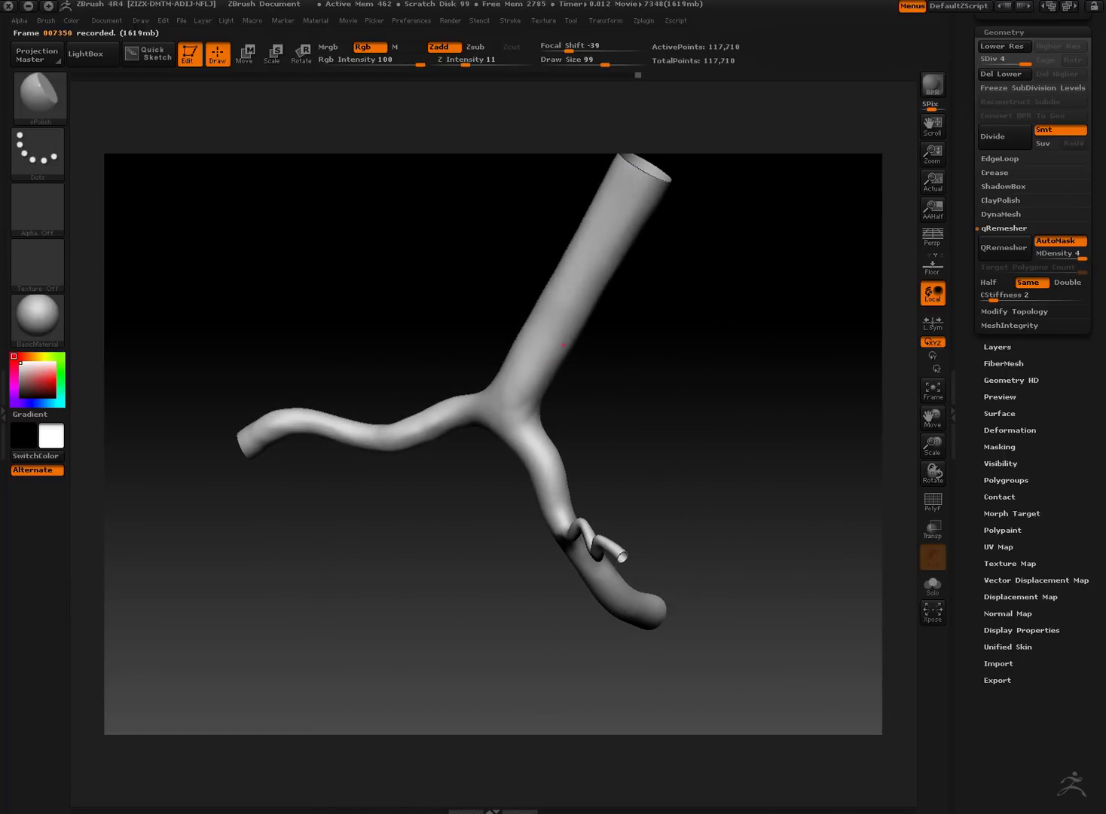
{"action": "left_click_drag", "start_coordinate": [632, 197], "coordinate": [592, 315], "text": "alt"}
{"action": "left_click_drag", "start_coordinate": [465, 64], "coordinate": [476, 64]}
{"action": "left_click_drag", "start_coordinate": [585, 312], "coordinate": [615, 305]}
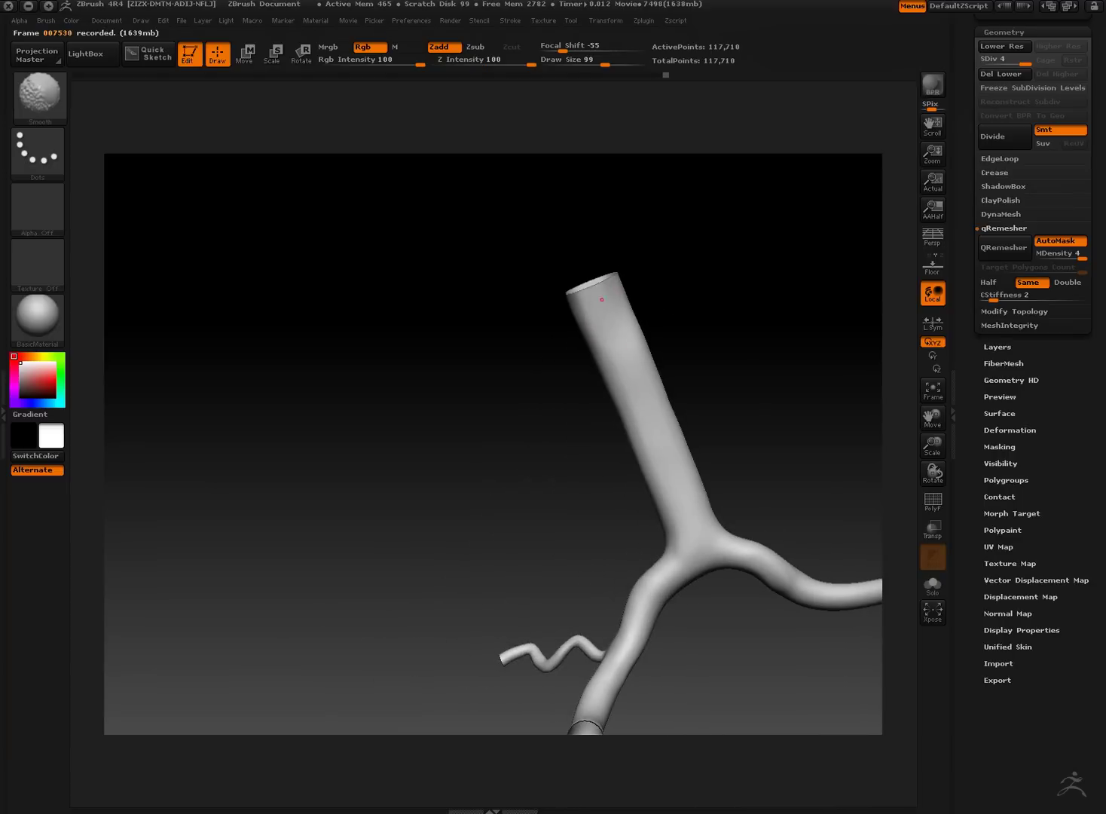
{"action": "left_click_drag", "start_coordinate": [695, 283], "coordinate": [751, 303]}
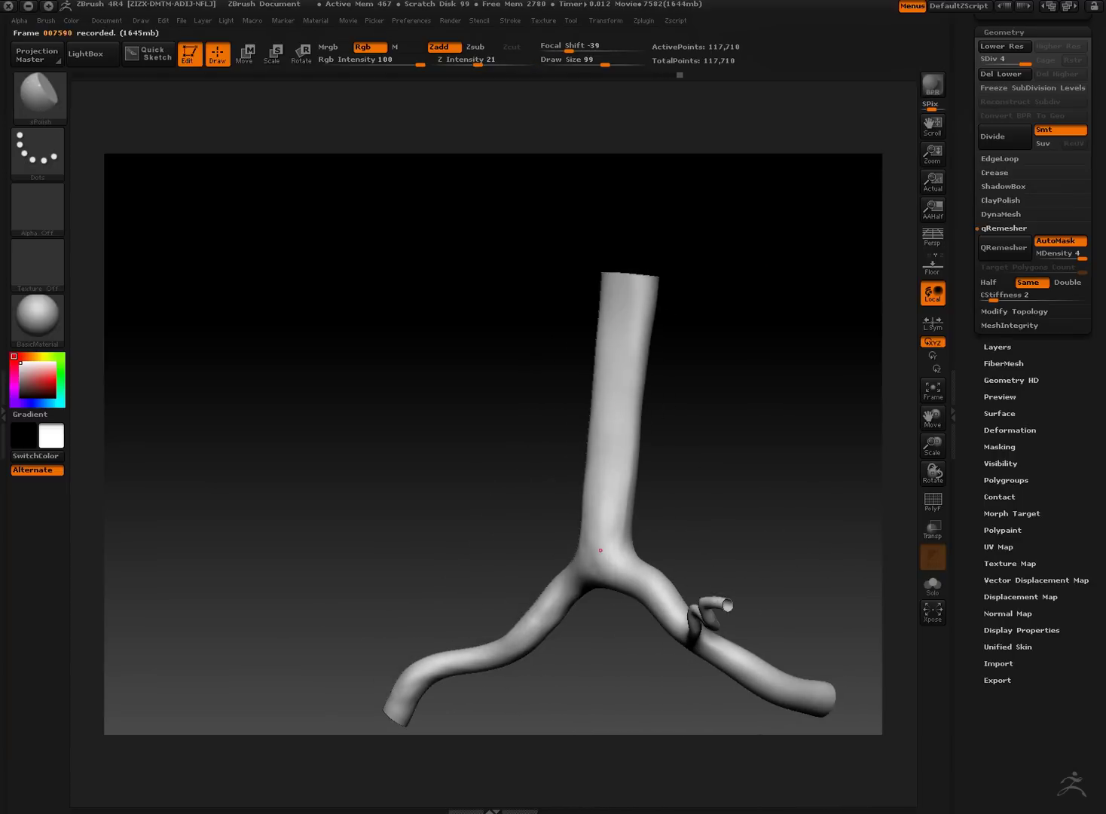
{"action": "left_click_drag", "start_coordinate": [712, 422], "coordinate": [529, 444]}
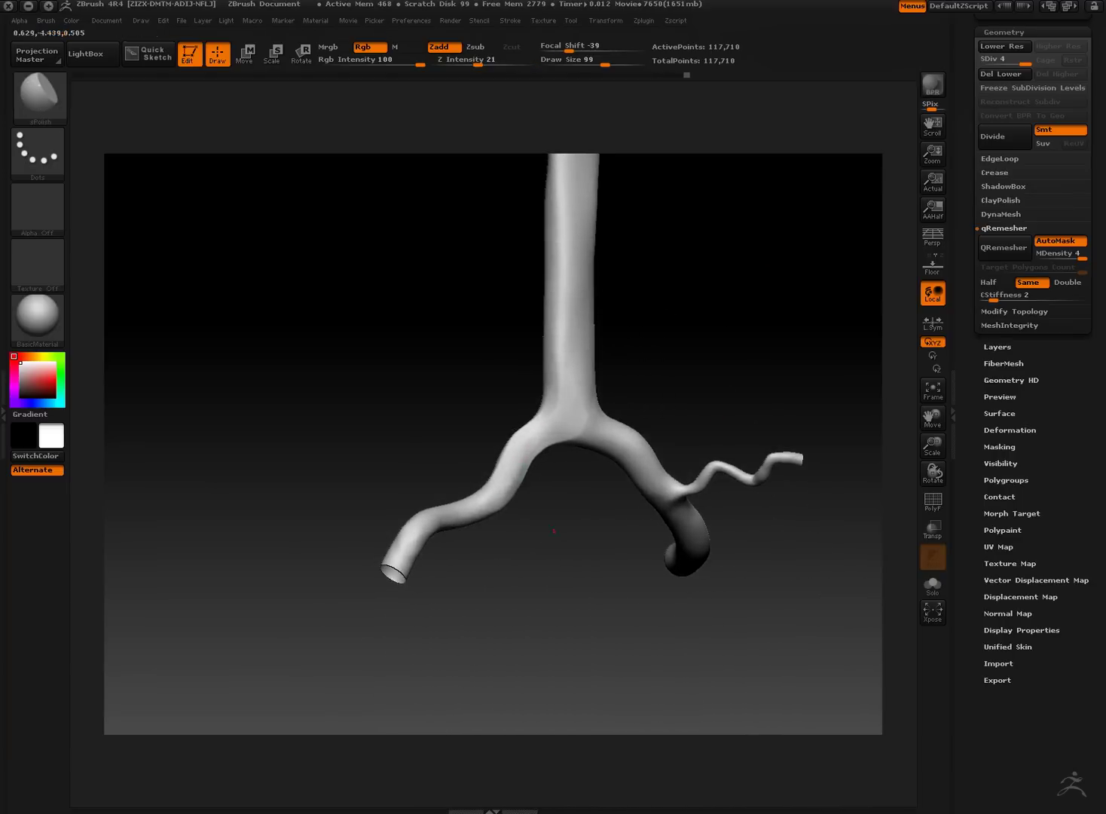
{"action": "left_click_drag", "start_coordinate": [553, 530], "coordinate": [545, 450]}
{"action": "mouse_move", "coordinate": [498, 527]}
{"action": "left_mouse_down"}
{"action": "mouse_move", "coordinate": [471, 519]}
{"action": "mouse_move", "coordinate": [448, 482]}
{"action": "mouse_move", "coordinate": [459, 452]}
{"action": "mouse_move", "coordinate": [508, 414]}
{"action": "mouse_move", "coordinate": [408, 345]}
{"action": "left_mouse_up"}
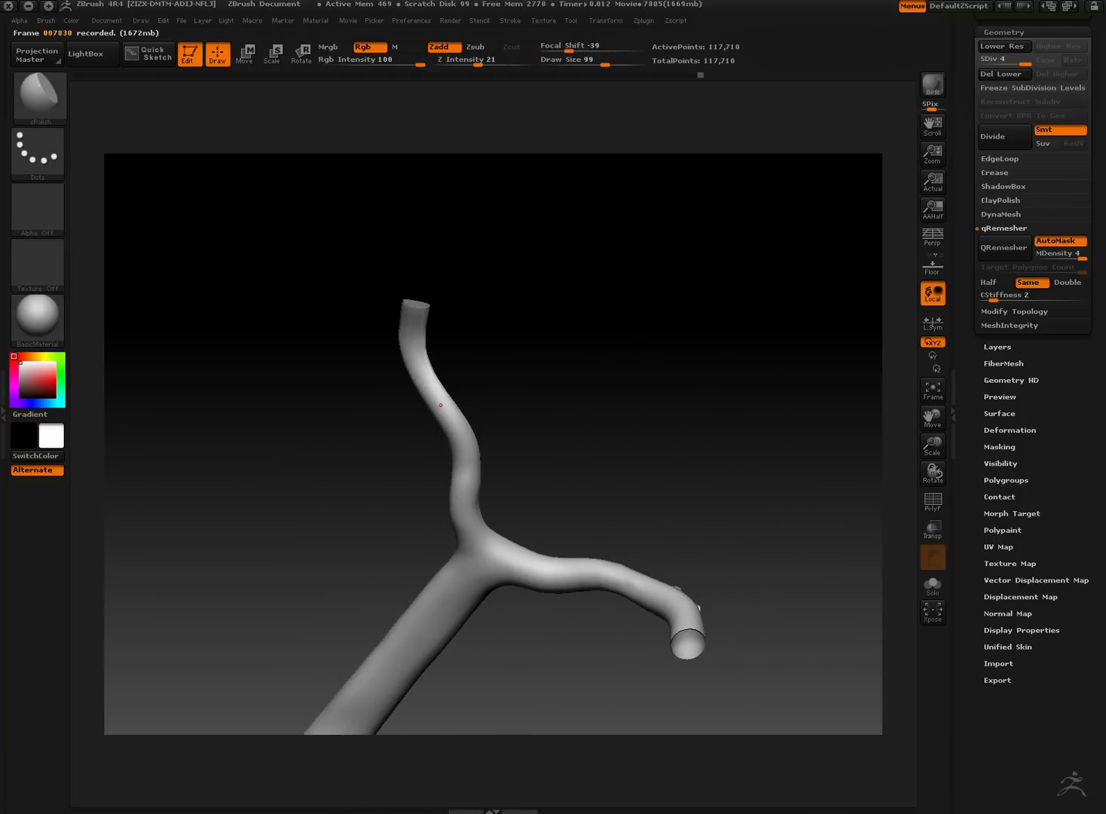
{"action": "left_click_drag", "start_coordinate": [461, 479], "coordinate": [583, 423]}
{"action": "mouse_move", "coordinate": [720, 490]}
{"action": "left_mouse_down"}
{"action": "mouse_move", "coordinate": [784, 475]}
{"action": "mouse_move", "coordinate": [520, 507]}
{"action": "mouse_move", "coordinate": [600, 400]}
{"action": "mouse_move", "coordinate": [436, 438]}
{"action": "left_mouse_up"}
Drop the vein to its lowest subdivision and run a first SubTool Extract.
{"action": "left_click_drag", "start_coordinate": [382, 481], "coordinate": [678, 437]}
{"action": "key", "text": "shift+d"}
{"action": "scroll", "coordinate": [971, 151], "scroll_direction": "up", "scroll_amount": 3}
{"action": "scroll", "coordinate": [970, 205], "scroll_direction": "up", "scroll_amount": 3}
{"action": "left_click", "coordinate": [996, 467]}
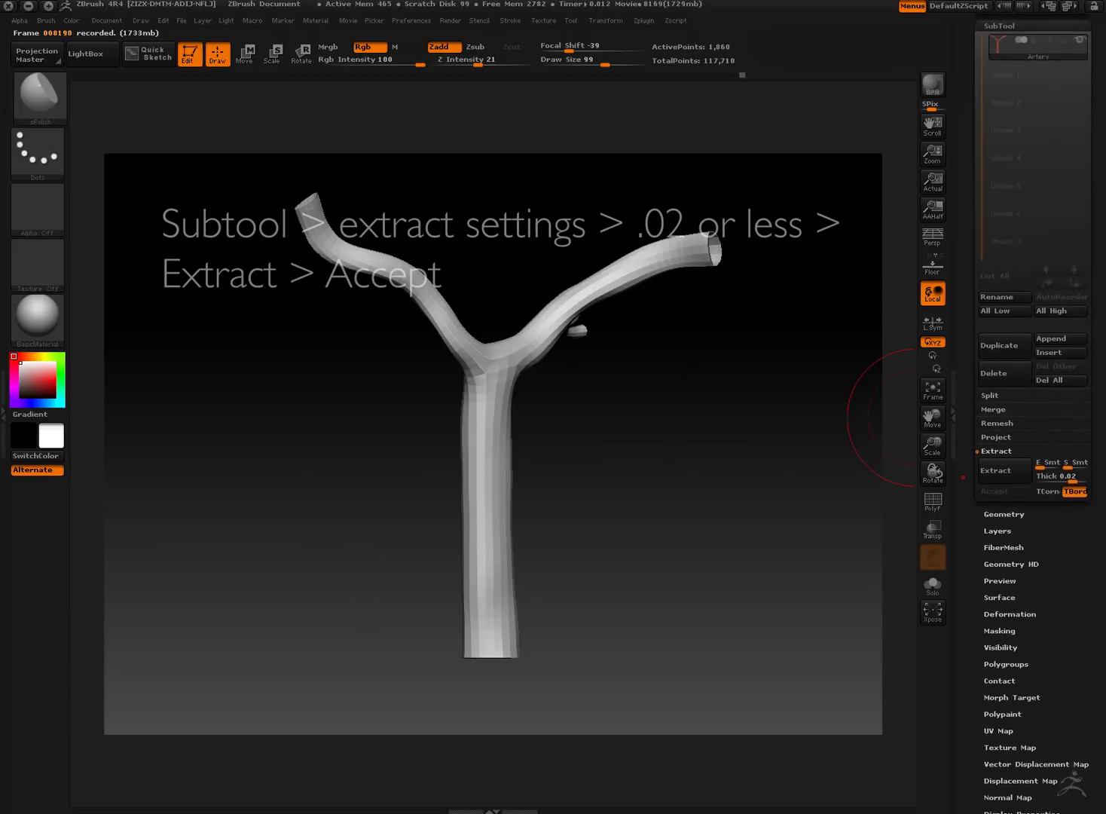
{"action": "scroll", "coordinate": [964, 462], "scroll_direction": "down", "scroll_amount": 1}
{"action": "left_click", "coordinate": [995, 439]}
{"action": "left_click_drag", "start_coordinate": [814, 474], "coordinate": [867, 422]}
Re-extract at Thick 0.01, accept the shell, and select the new Extract15 subtool.
{"action": "left_click", "coordinate": [1054, 444]}
{"action": "left_click", "coordinate": [995, 439]}
{"action": "left_click", "coordinate": [995, 459]}
{"action": "left_click_drag", "start_coordinate": [760, 313], "coordinate": [754, 288]}
{"action": "left_click", "coordinate": [1038, 178]}
{"action": "scroll", "coordinate": [1032, 301], "scroll_direction": "up", "scroll_amount": 5}
{"action": "scroll", "coordinate": [1032, 302], "scroll_direction": "down", "scroll_amount": 10}
{"action": "left_click", "coordinate": [1004, 155]}
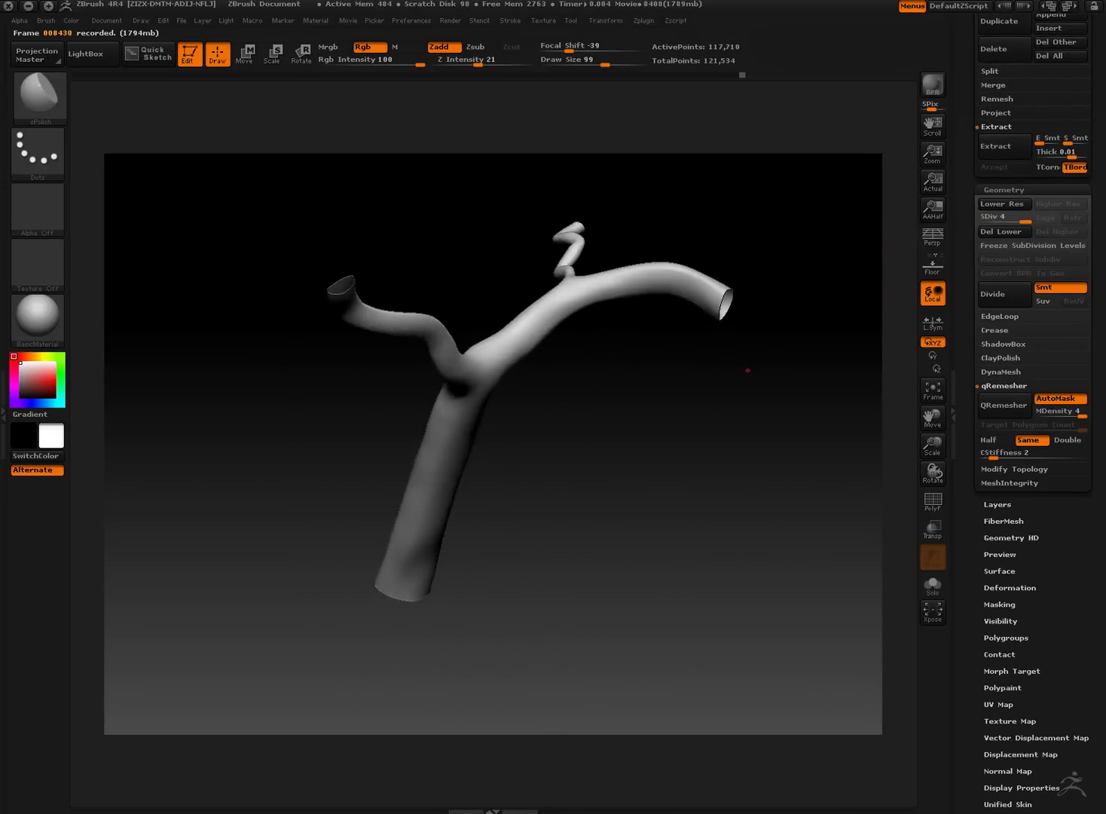